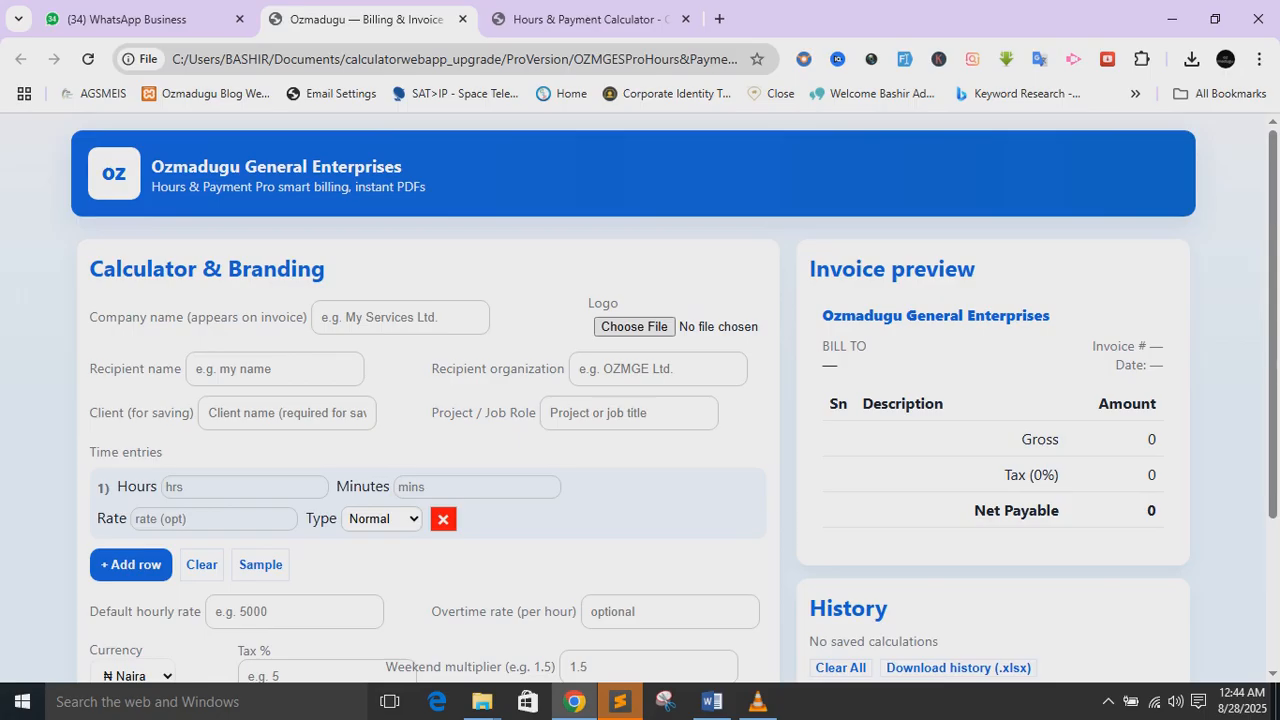
- Enter 'Ozmadugu Gen Enterprise' as the company name, correcting the misspelled 'Enterprse' from spelling suggestions
left_click(398, 318)
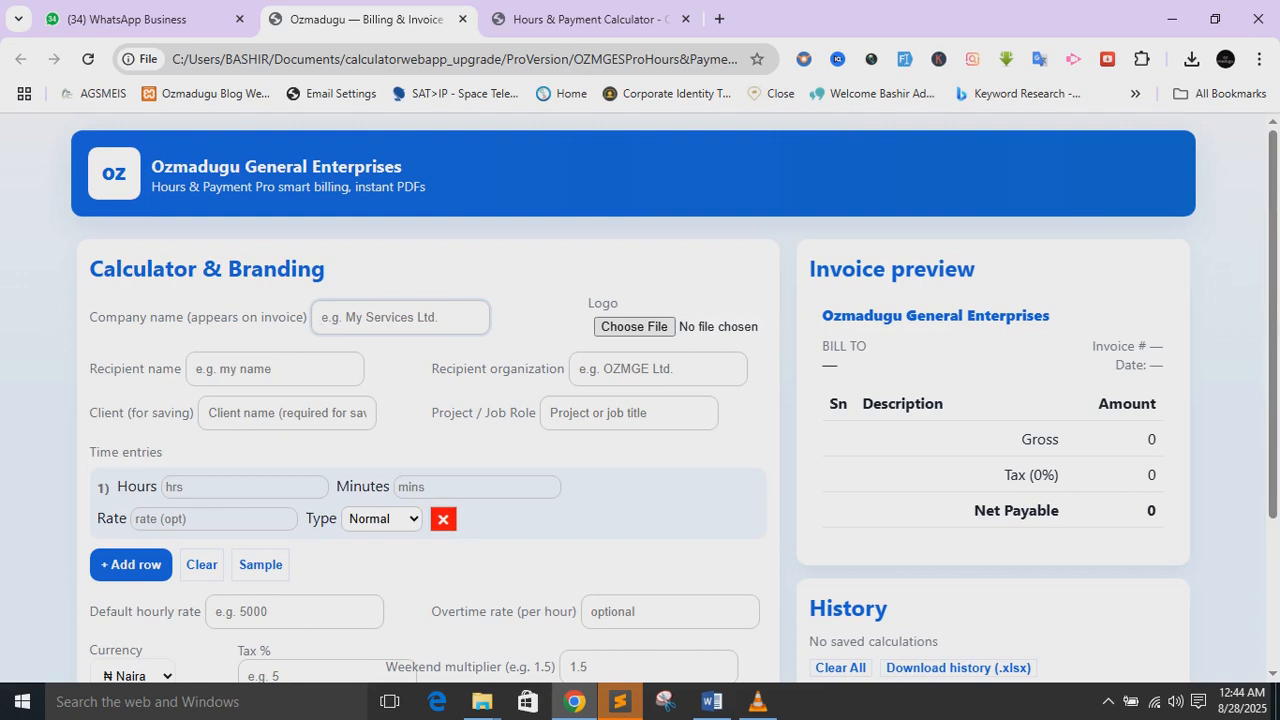
type("Oz")
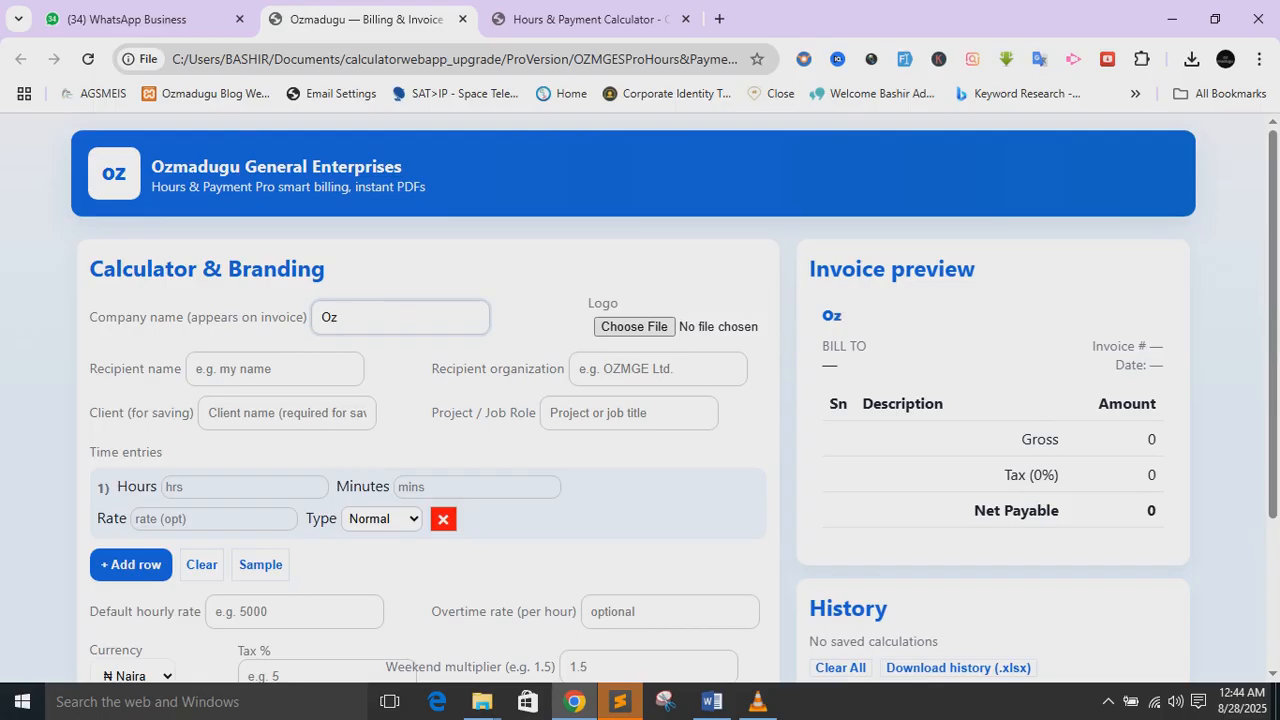
type("madugu Gen Enter")
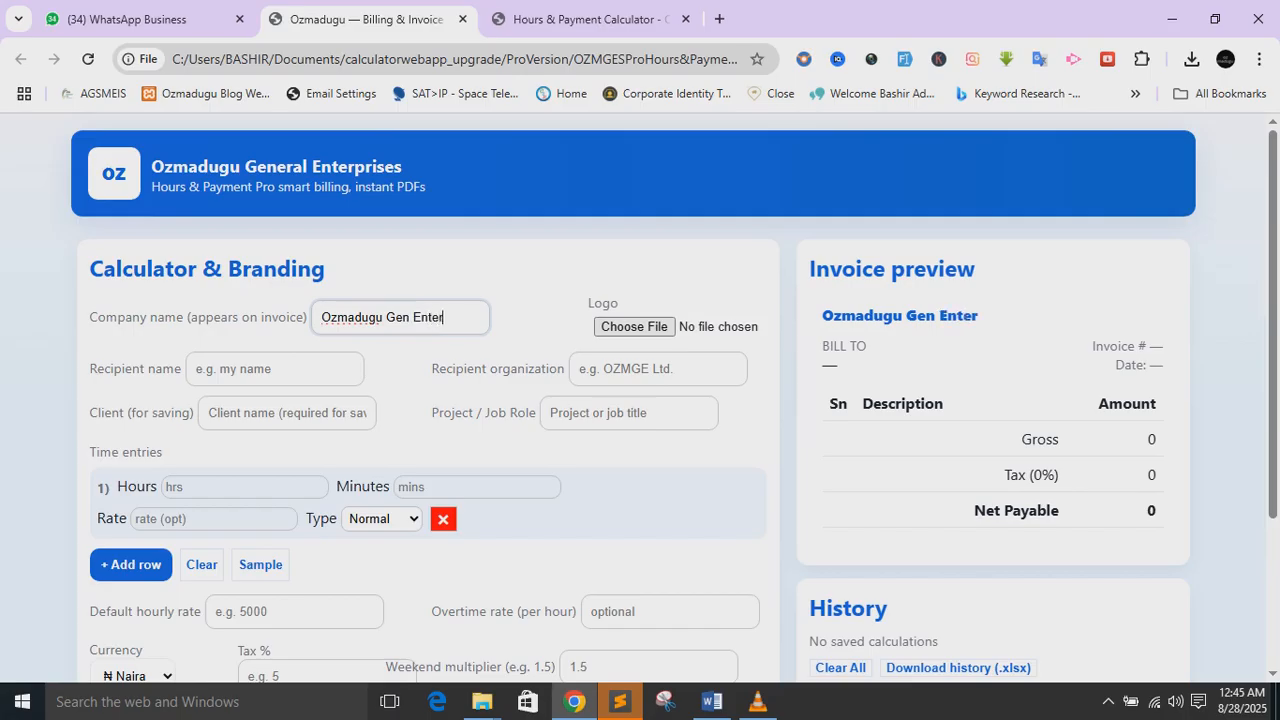
type("prse")
right_click(464, 317)
left_click(490, 183)
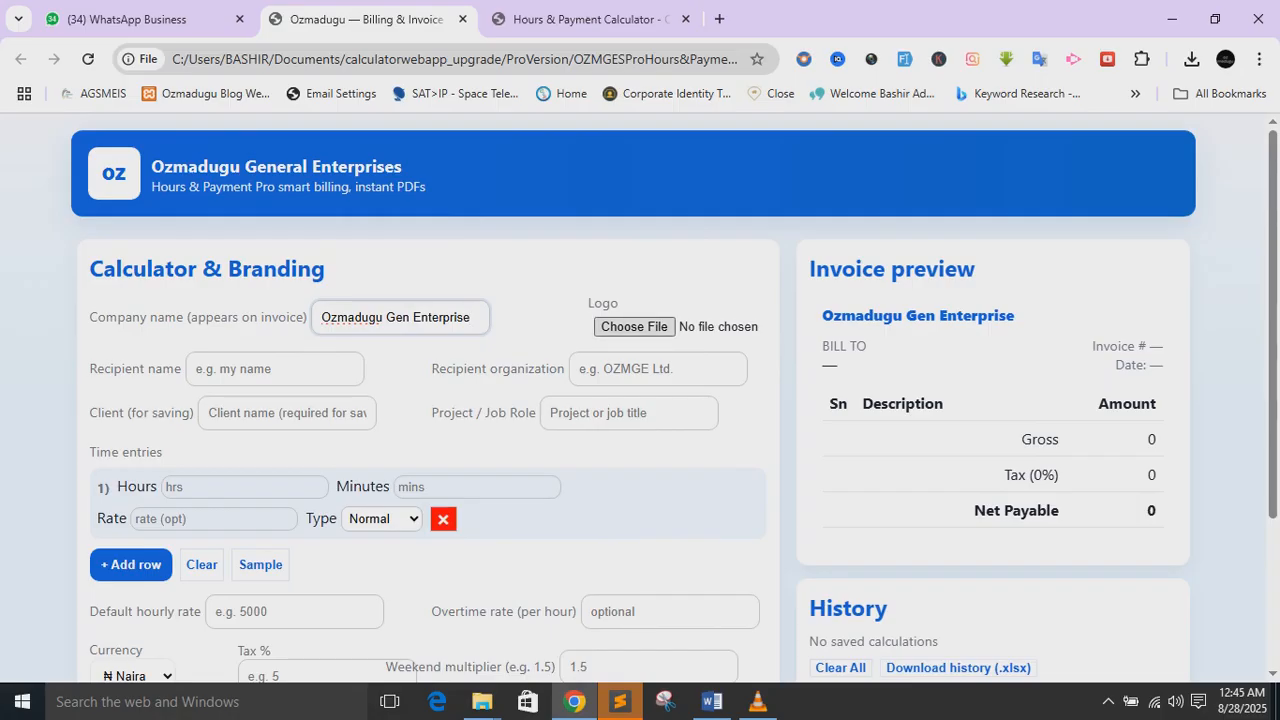
- Upload dstv.png from Pictures > Screenshots as the invoice logo
left_click(635, 327)
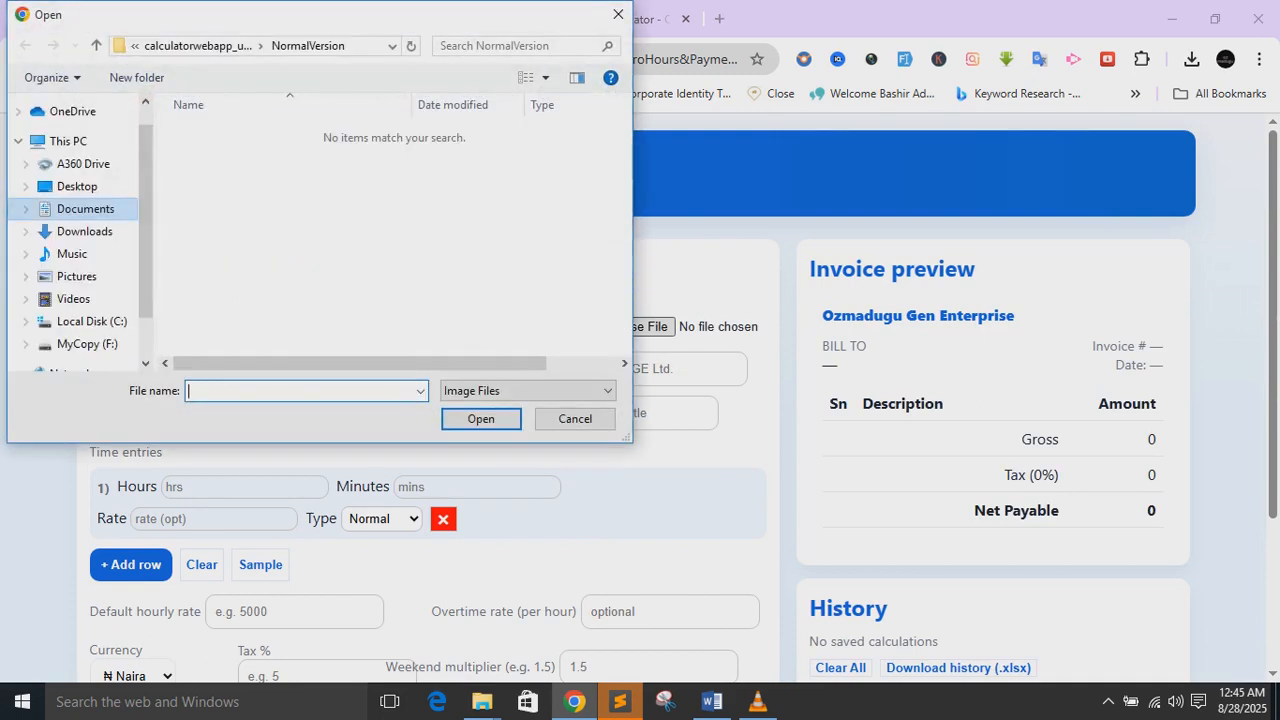
left_click(77, 277)
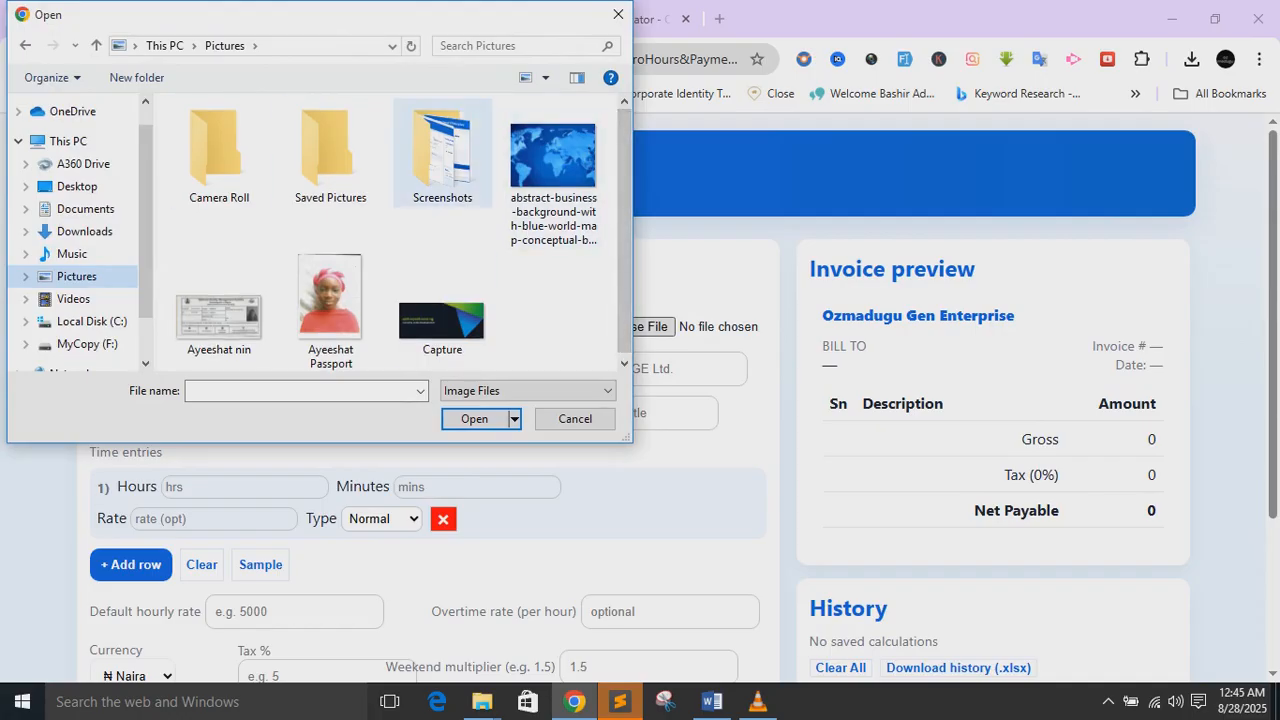
double_click(442, 155)
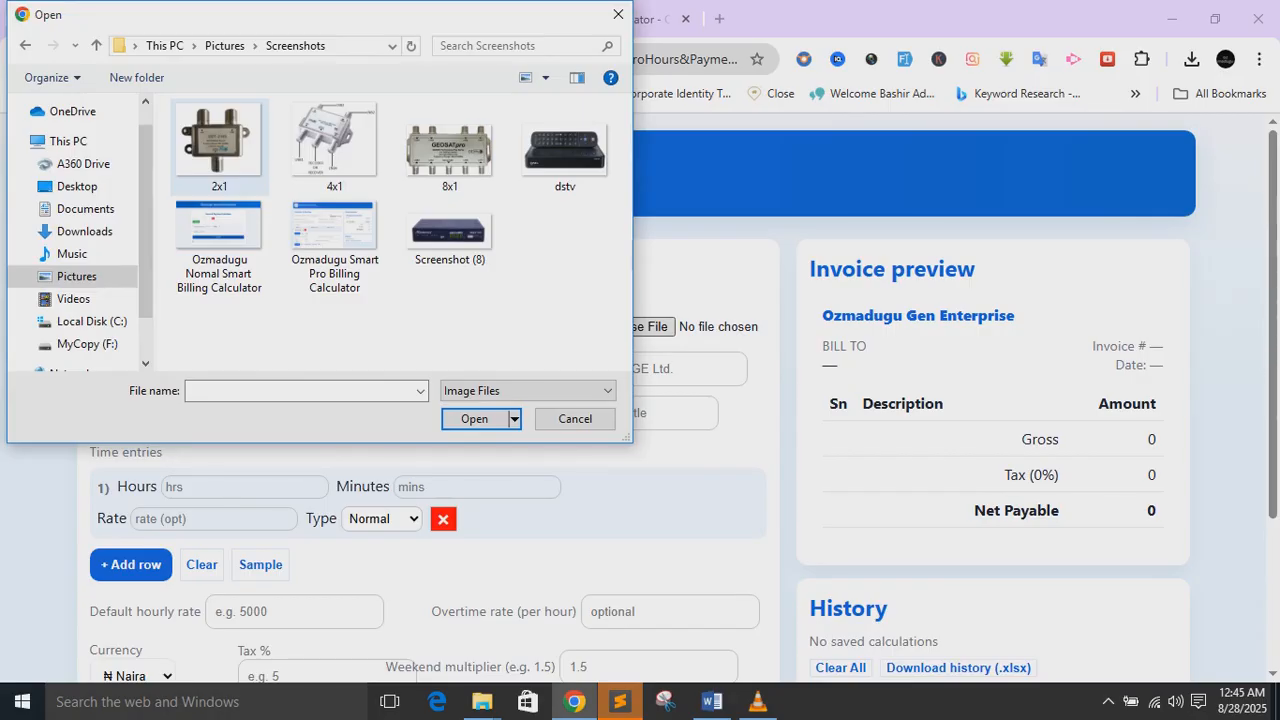
left_click(218, 145)
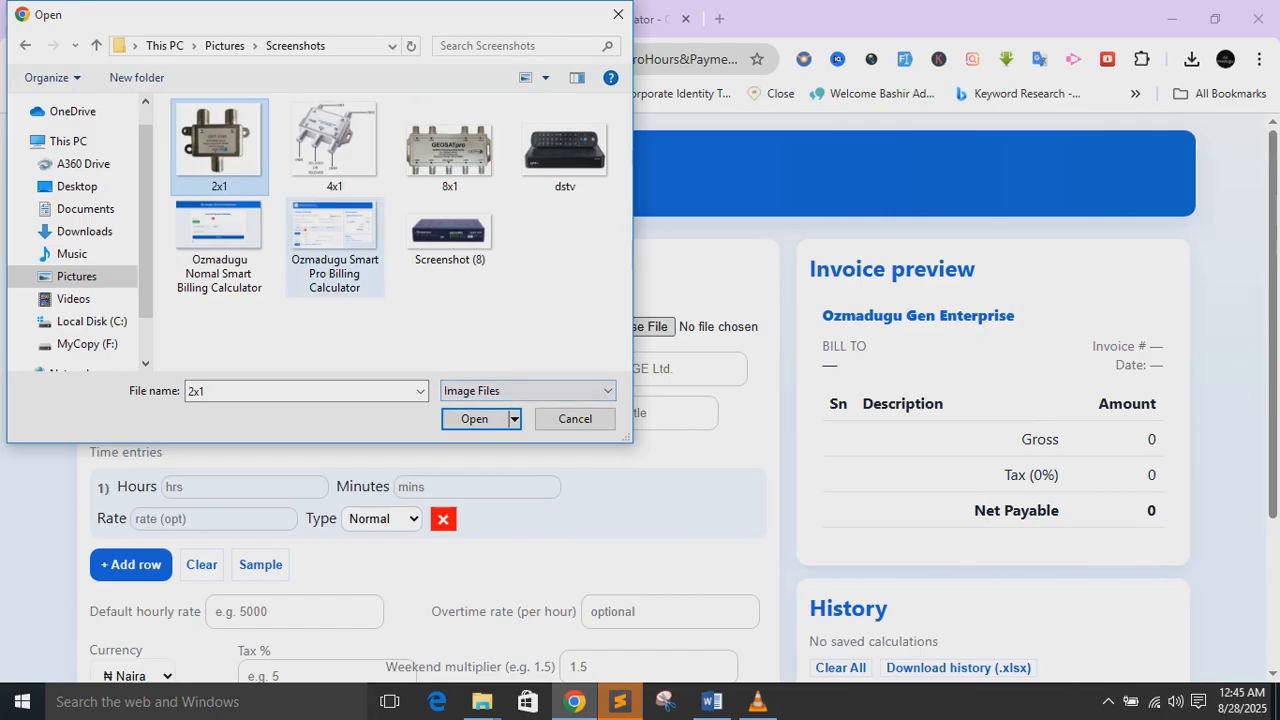
double_click(564, 150)
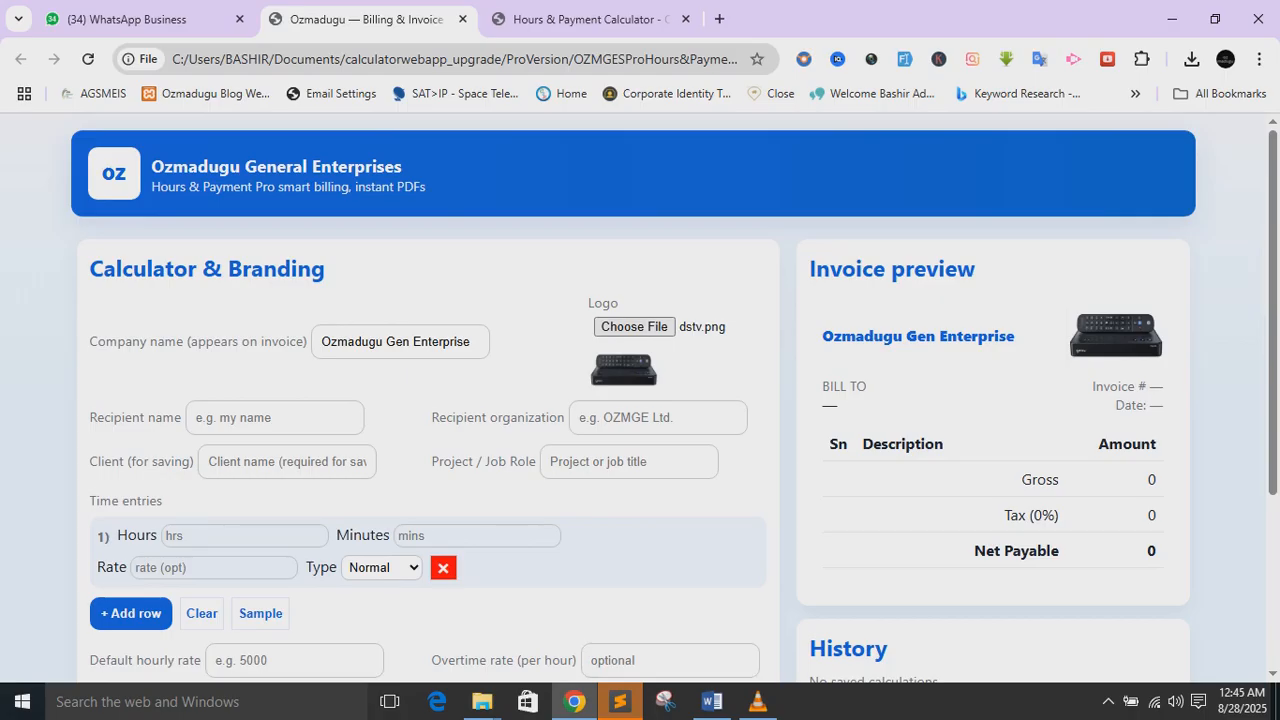
- Enter the recipient's full name and set the recipient organization to Result Camp
left_click(275, 418)
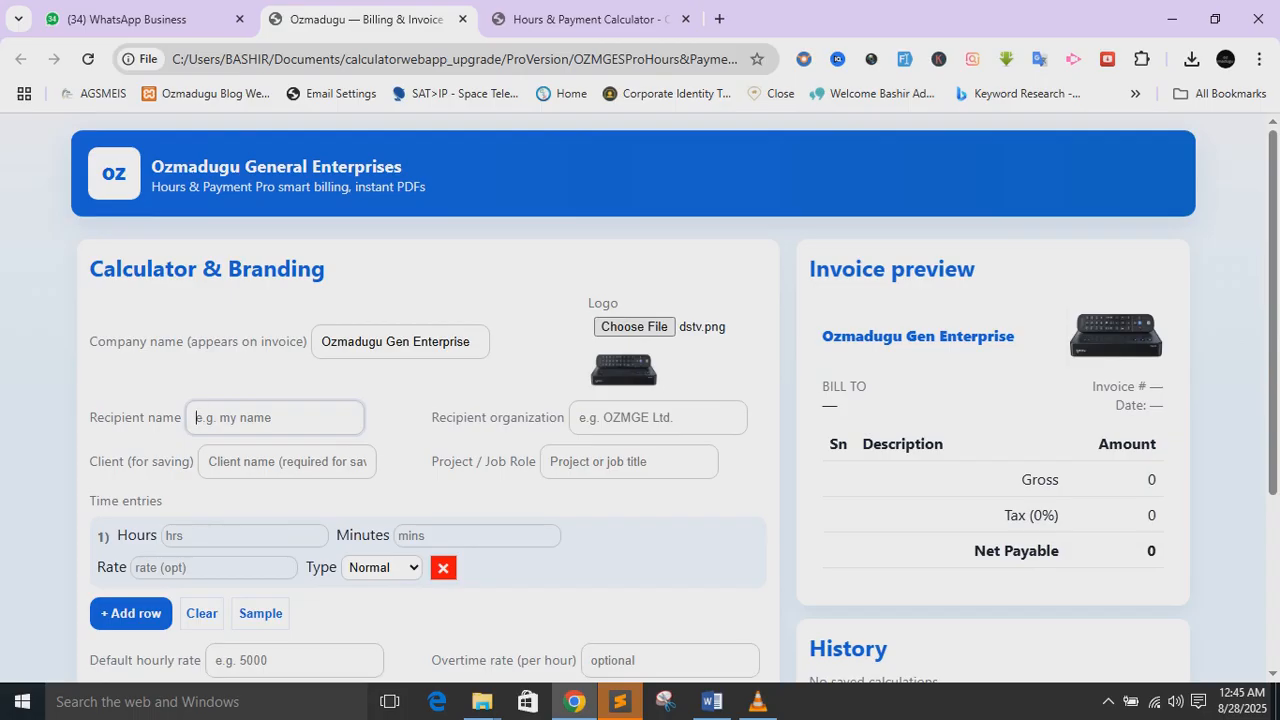
key("Tab")
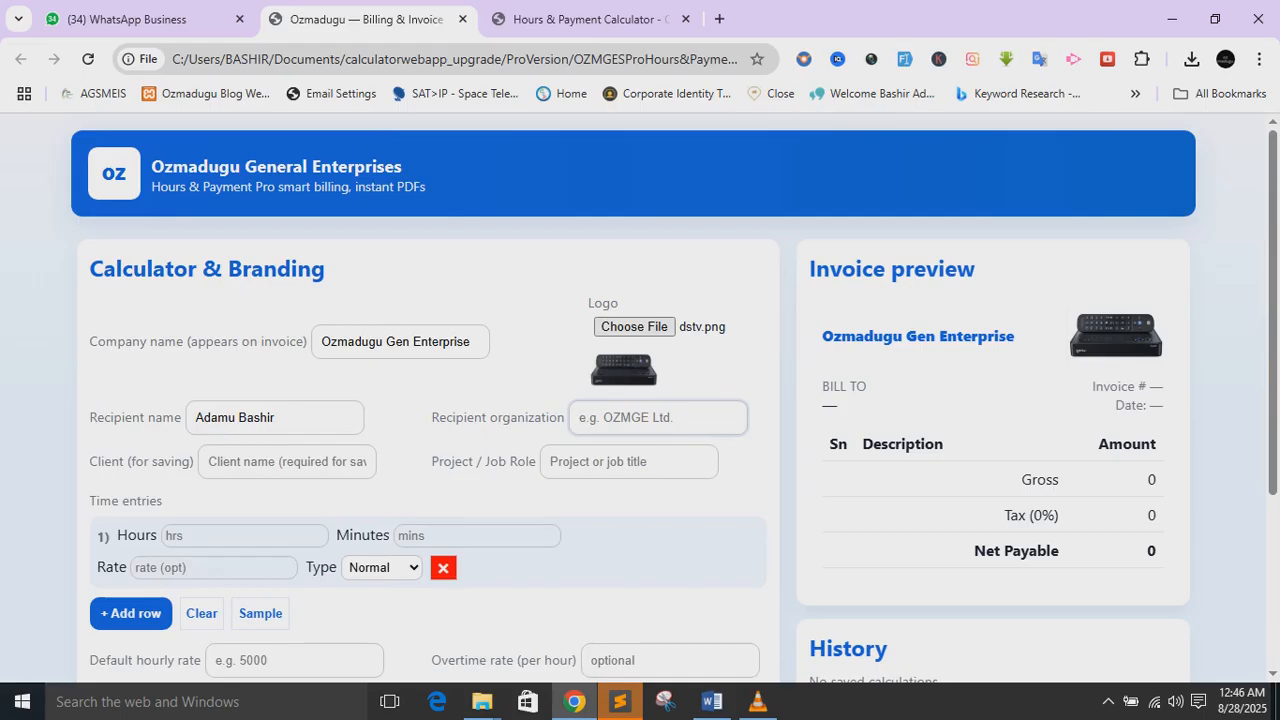
type("B")
key("BackSpace")
type("Result Camp")
- Fill in the client name for saving and set the job role to Developer
key("Tab")
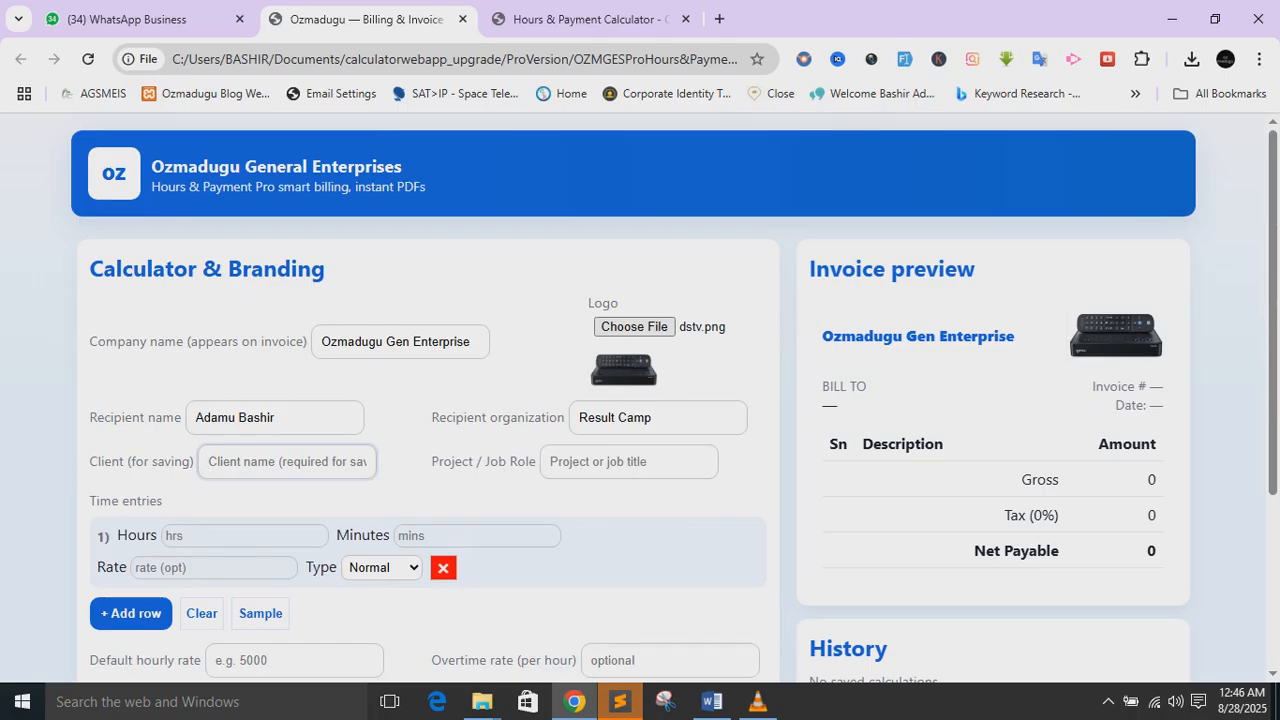
type("A")
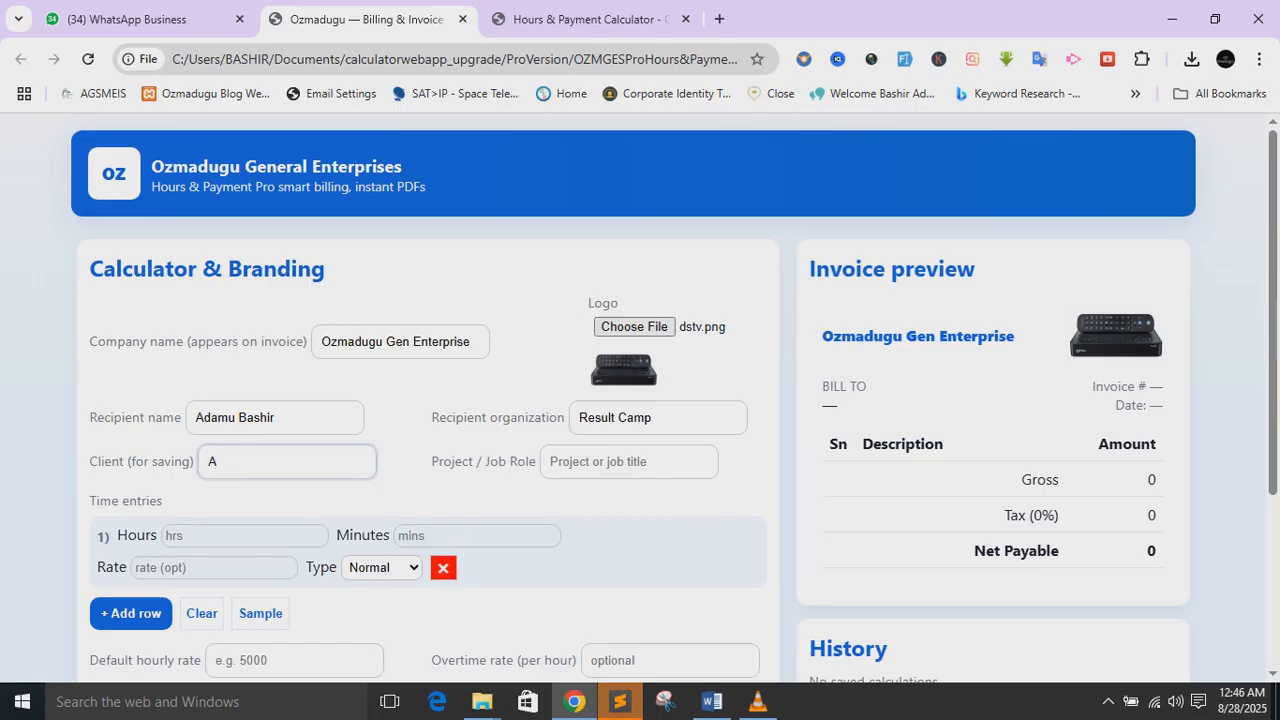
type("damuB")
left_click(628, 462)
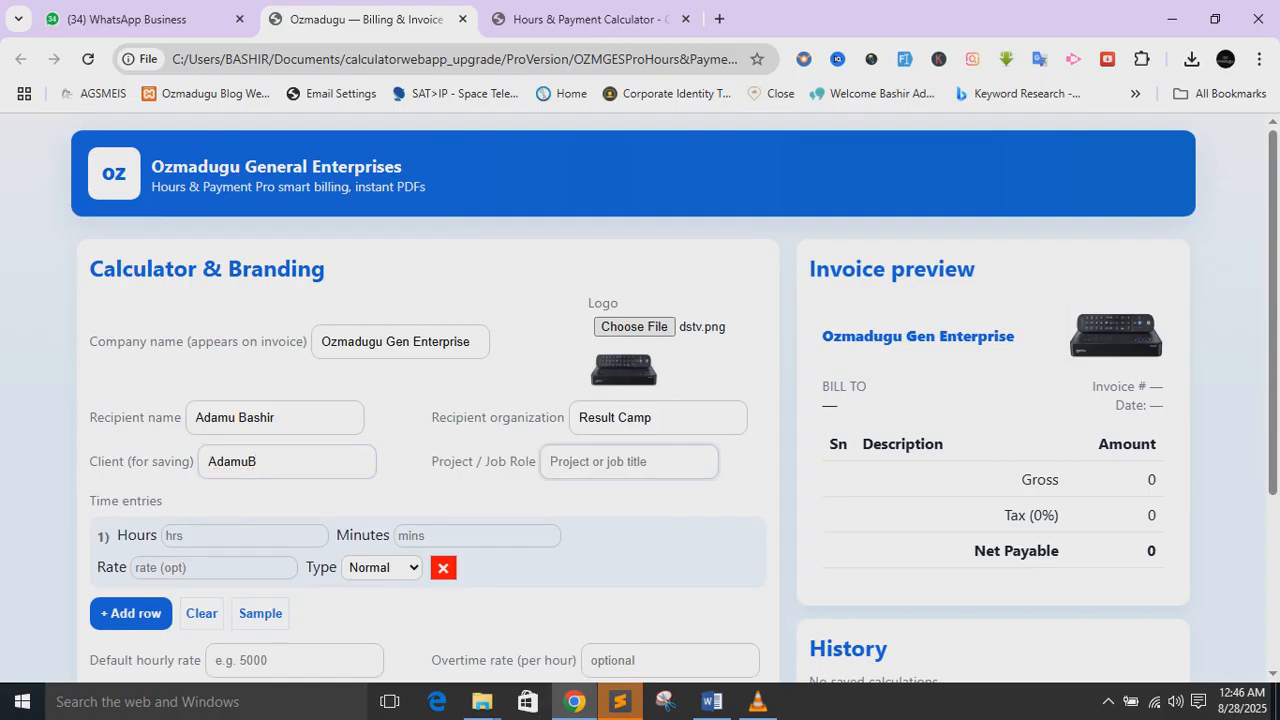
type("Developer")
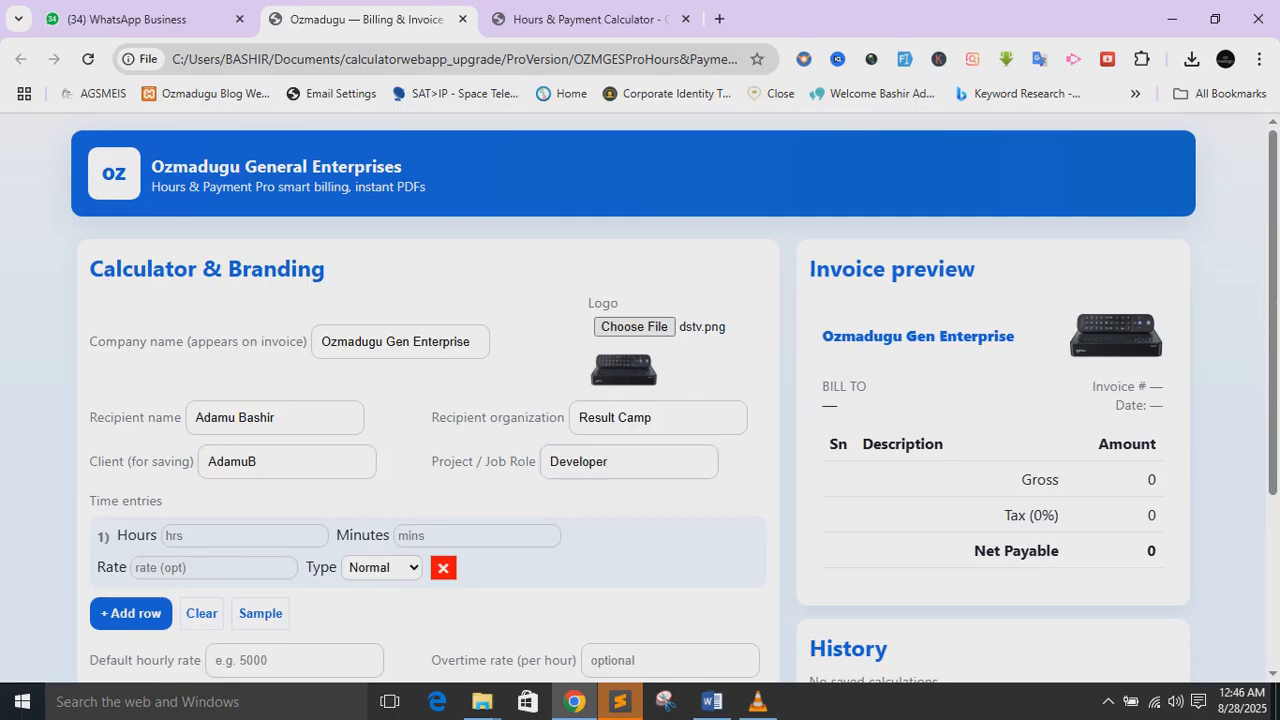
- Keep the first time entry's type as Normal, then remove that row
scroll(640, 400, "down", 1)
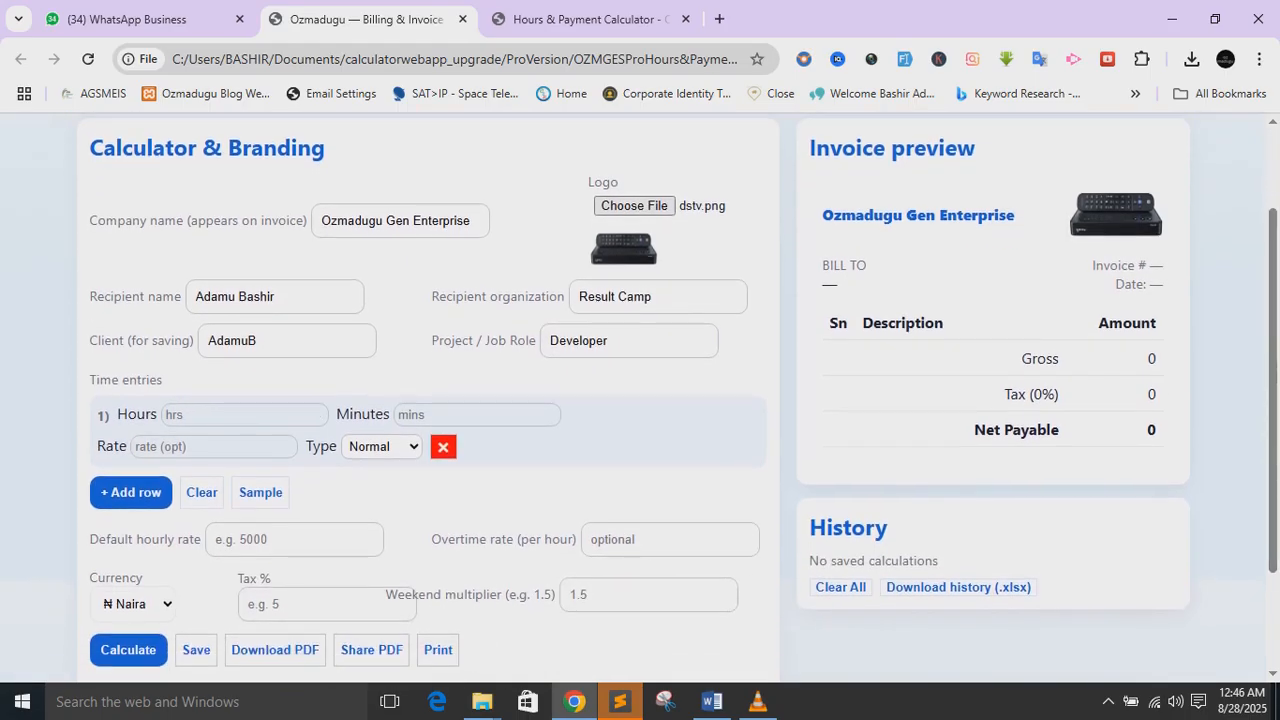
left_click(240, 415)
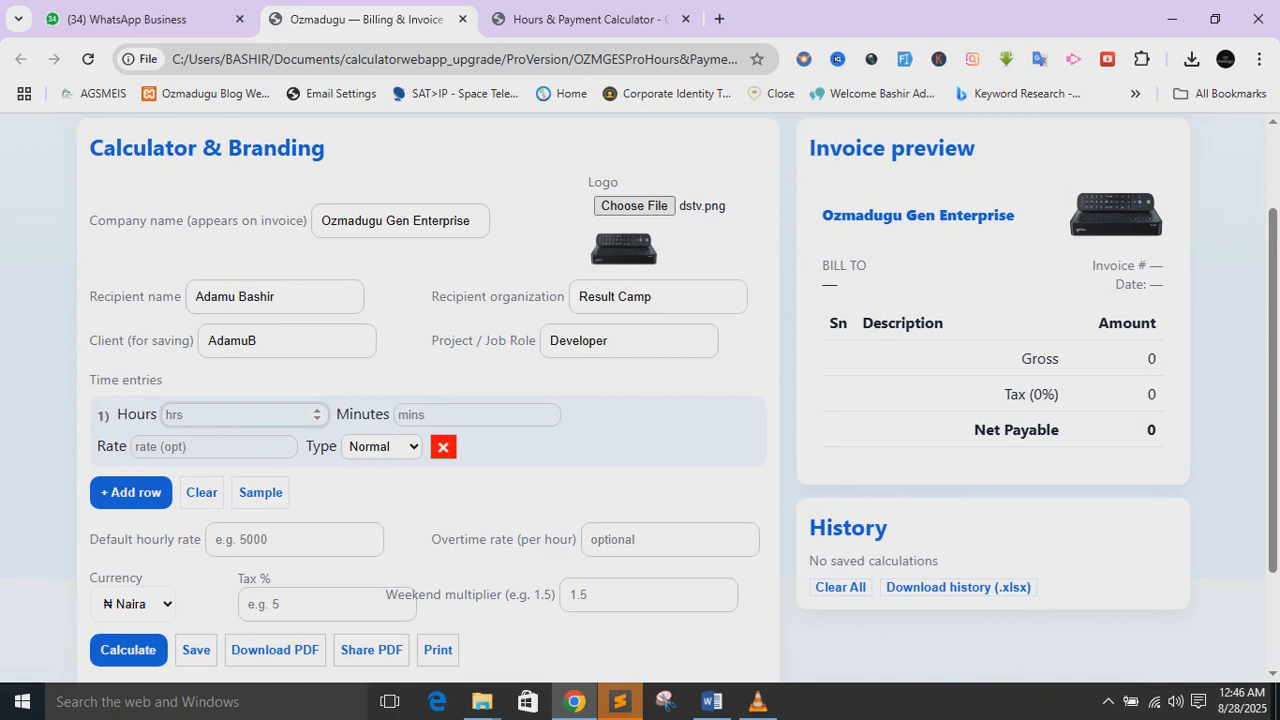
left_click(382, 447)
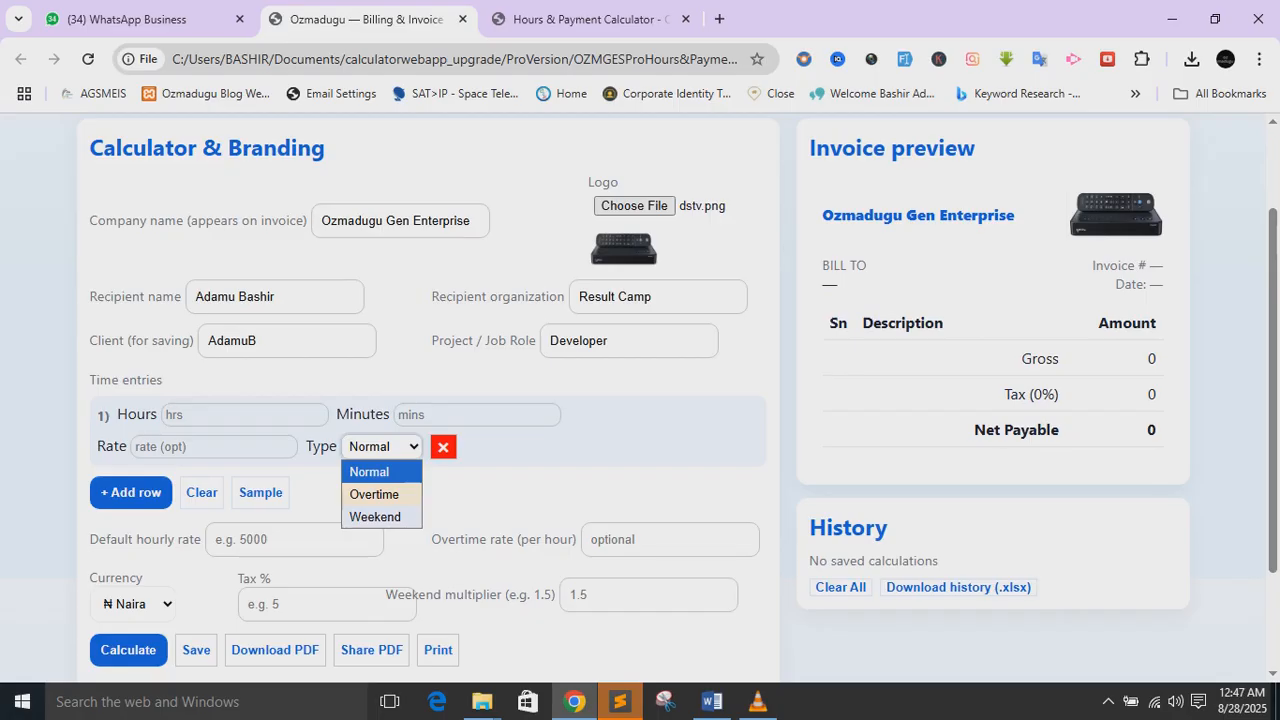
left_click(370, 472)
scroll(670, 464, "down", 1)
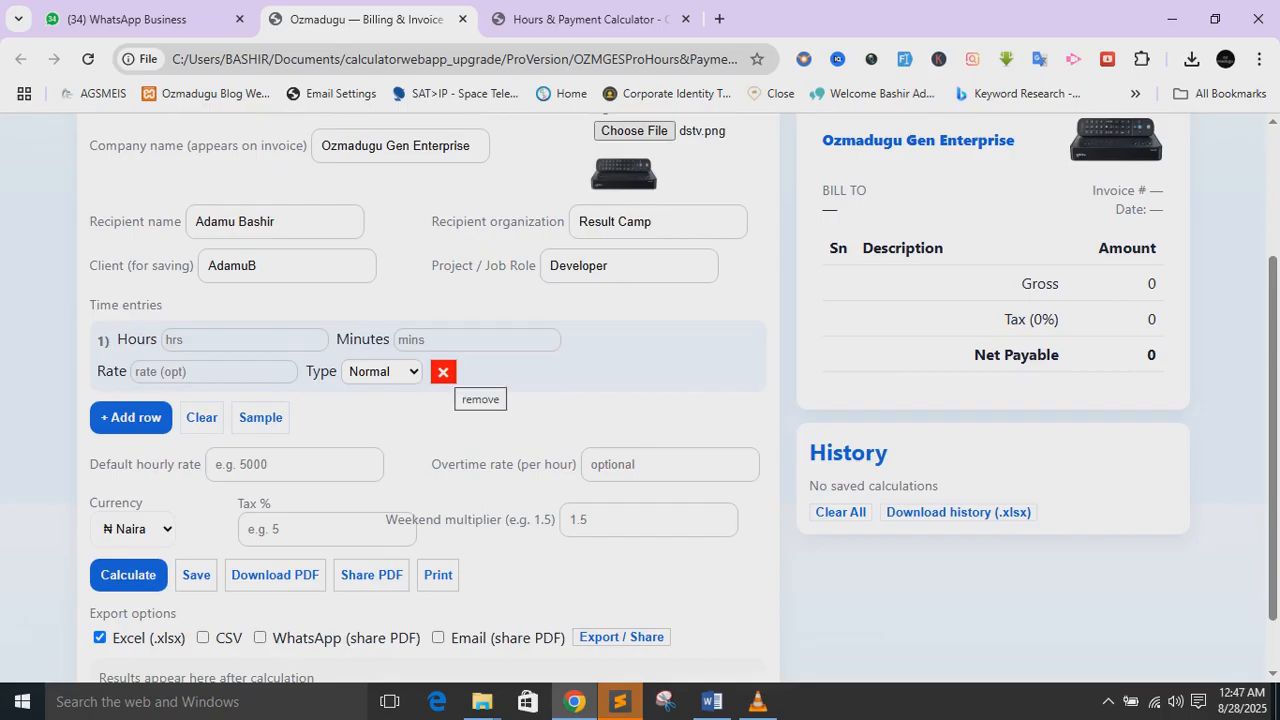
left_click(443, 371)
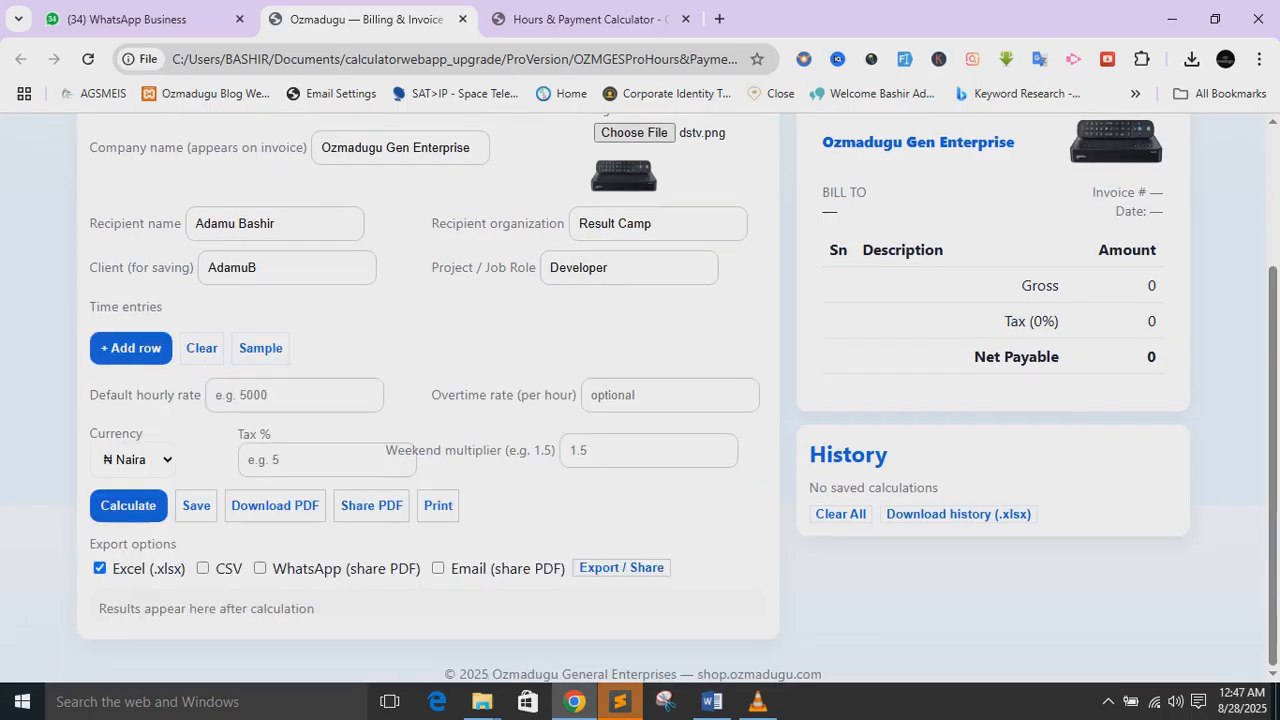
- Add four time entry rows, then clear the extra rows
left_click(135, 348)
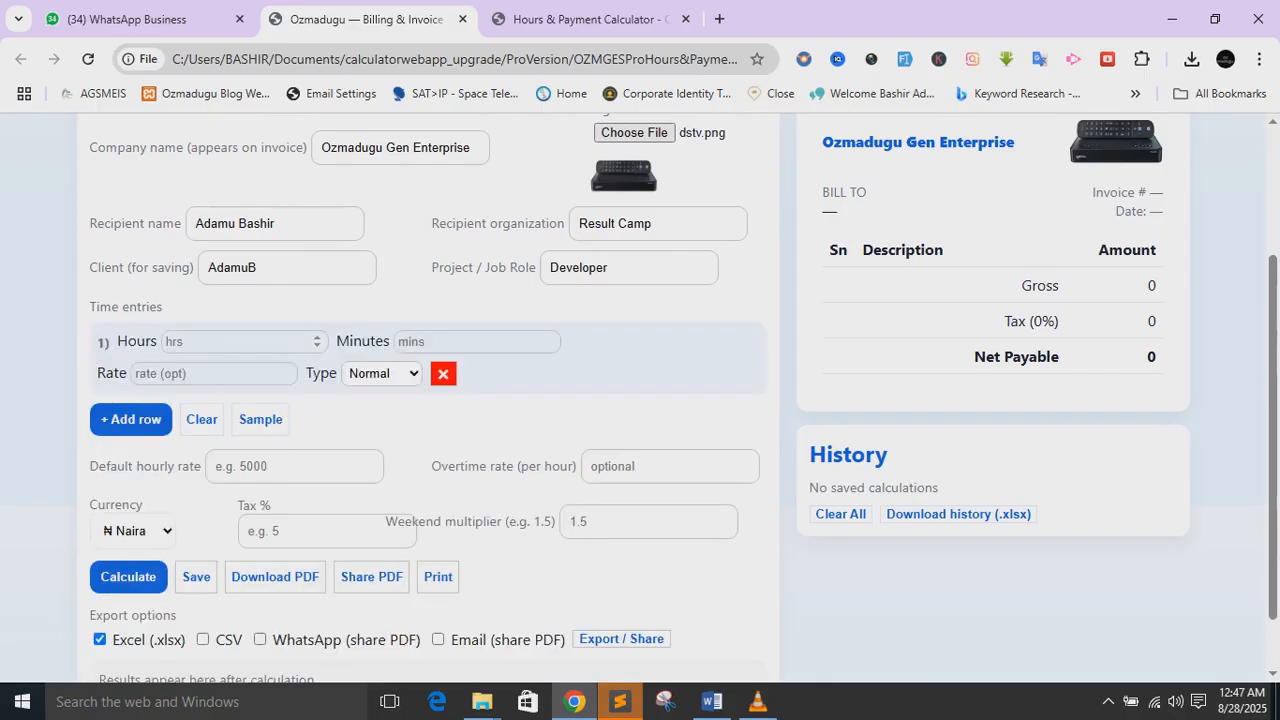
left_click(135, 422)
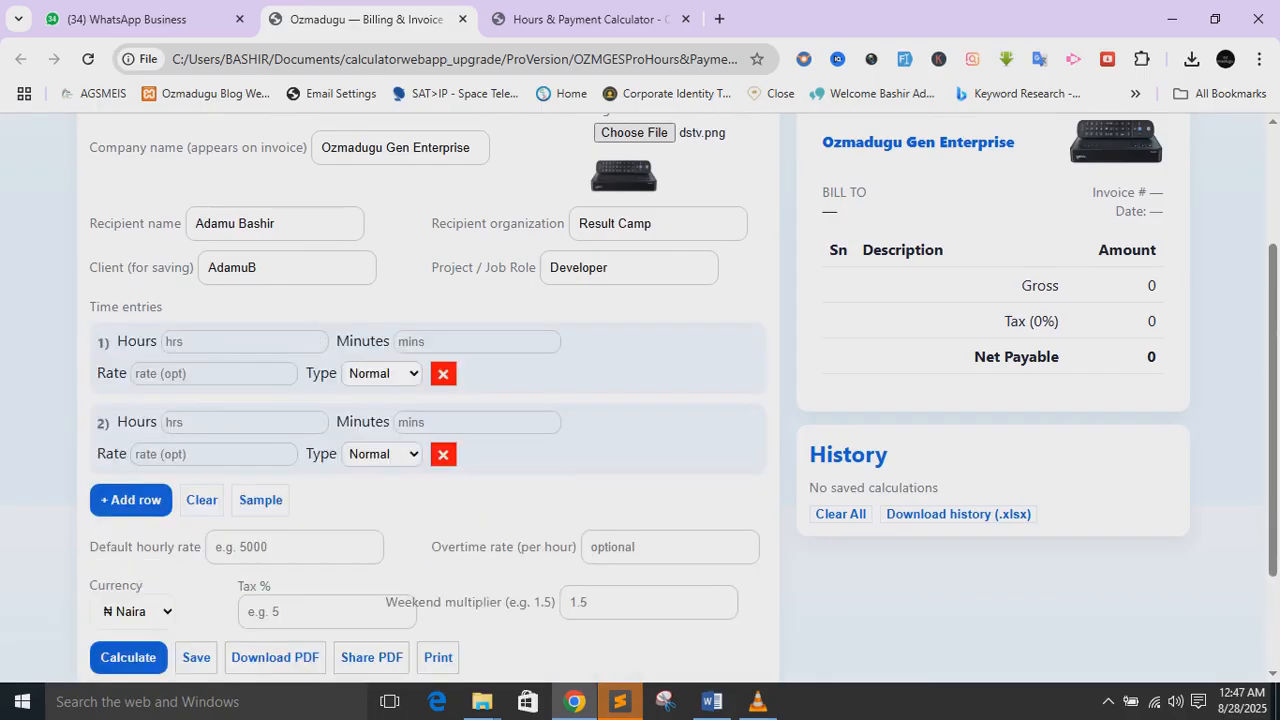
left_click(131, 499)
left_click(131, 581)
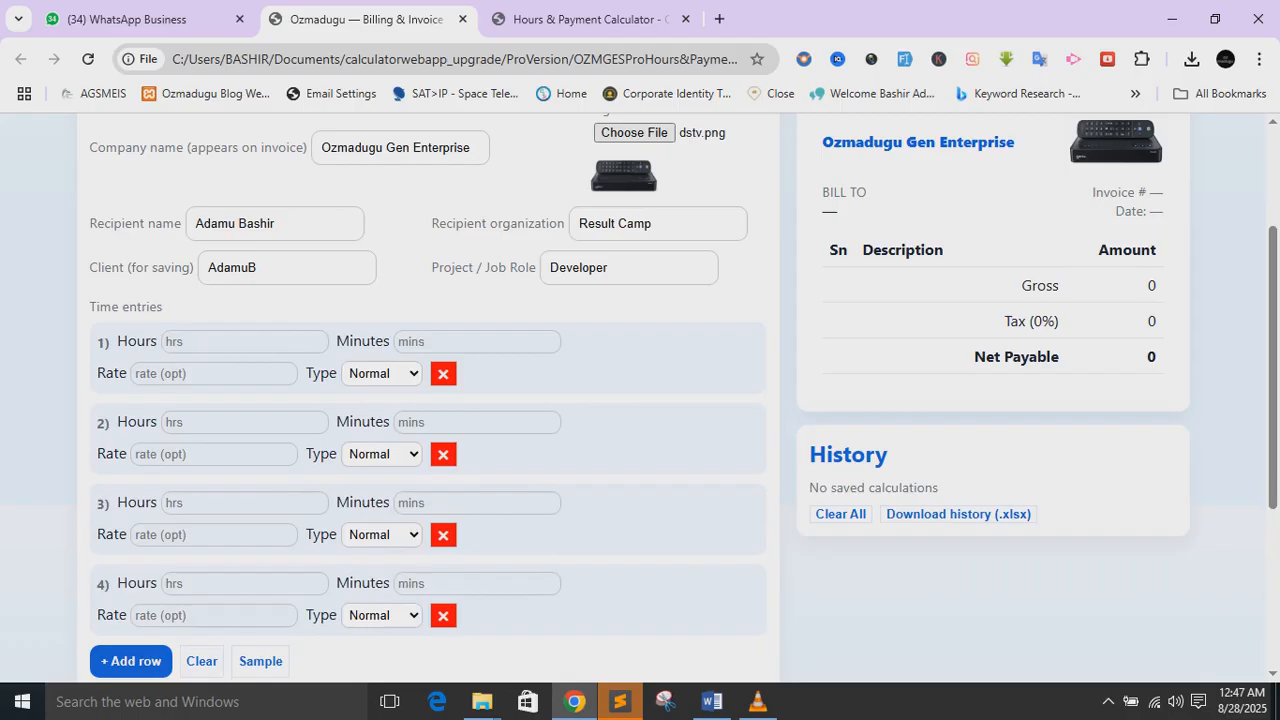
left_click(202, 661)
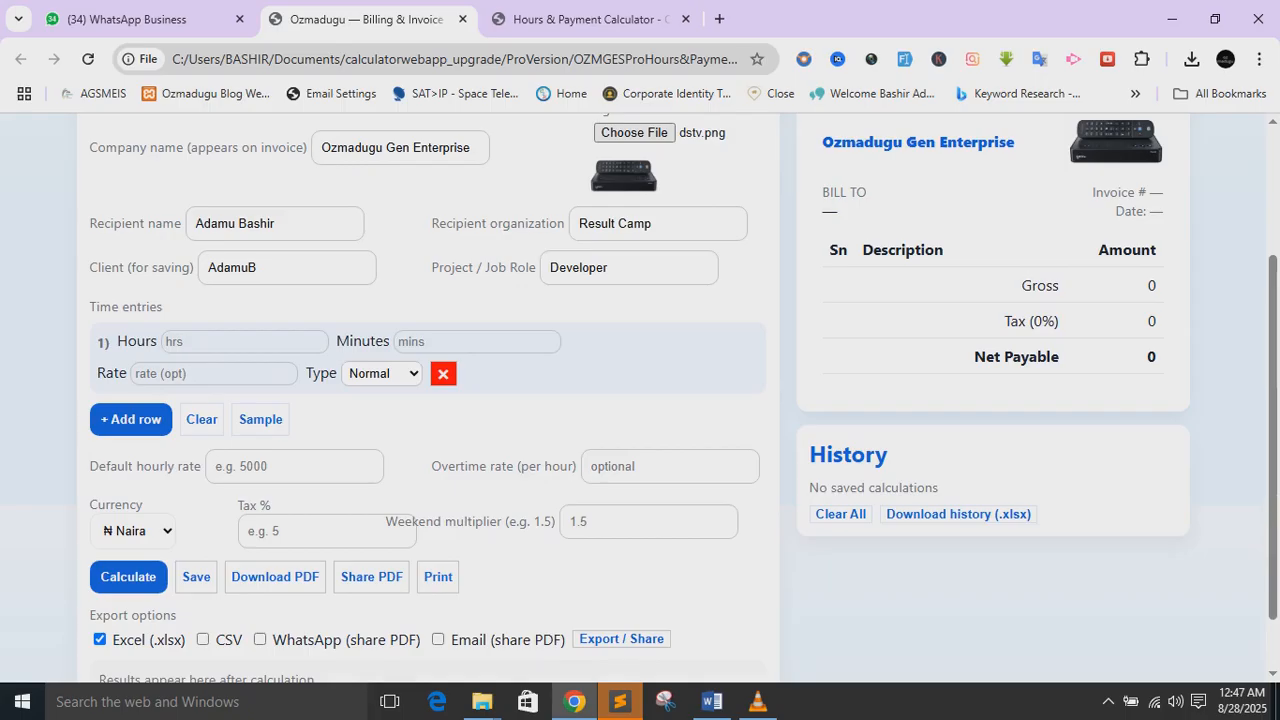
- Load sample values, clear all time entries, and enter 2 hours in the first row
left_click(260, 420)
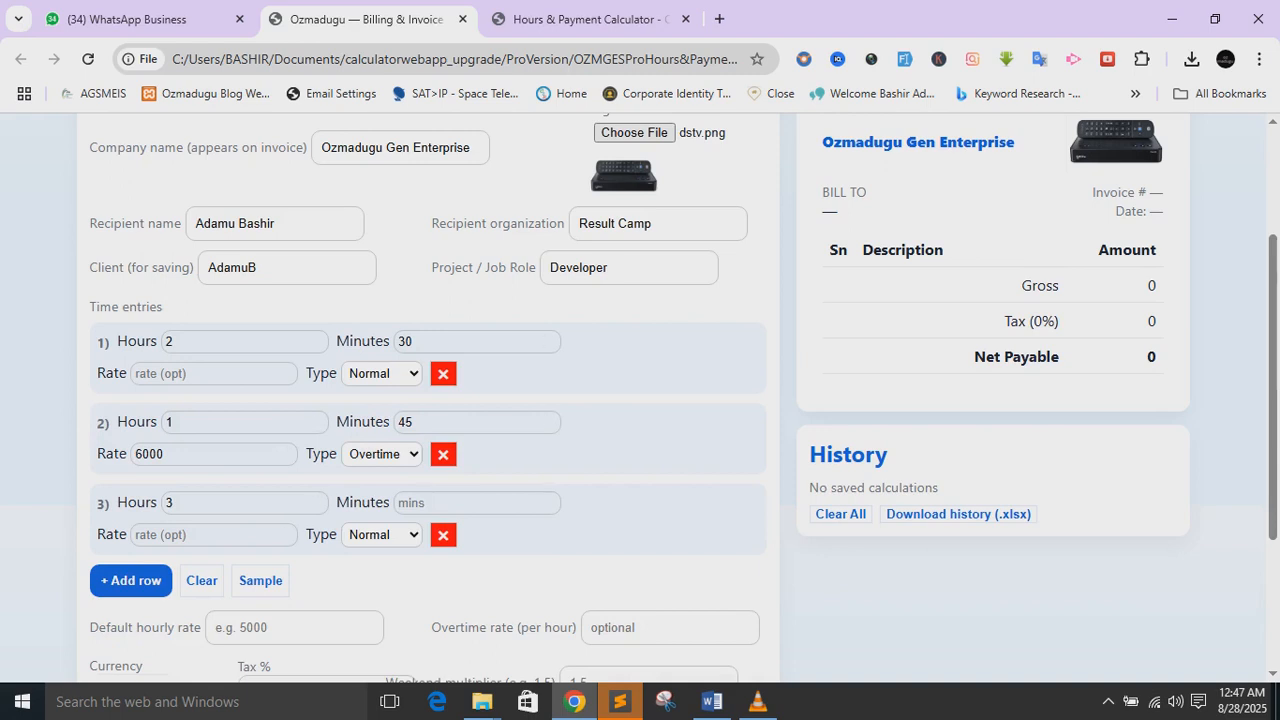
left_click(202, 581)
left_click(236, 342)
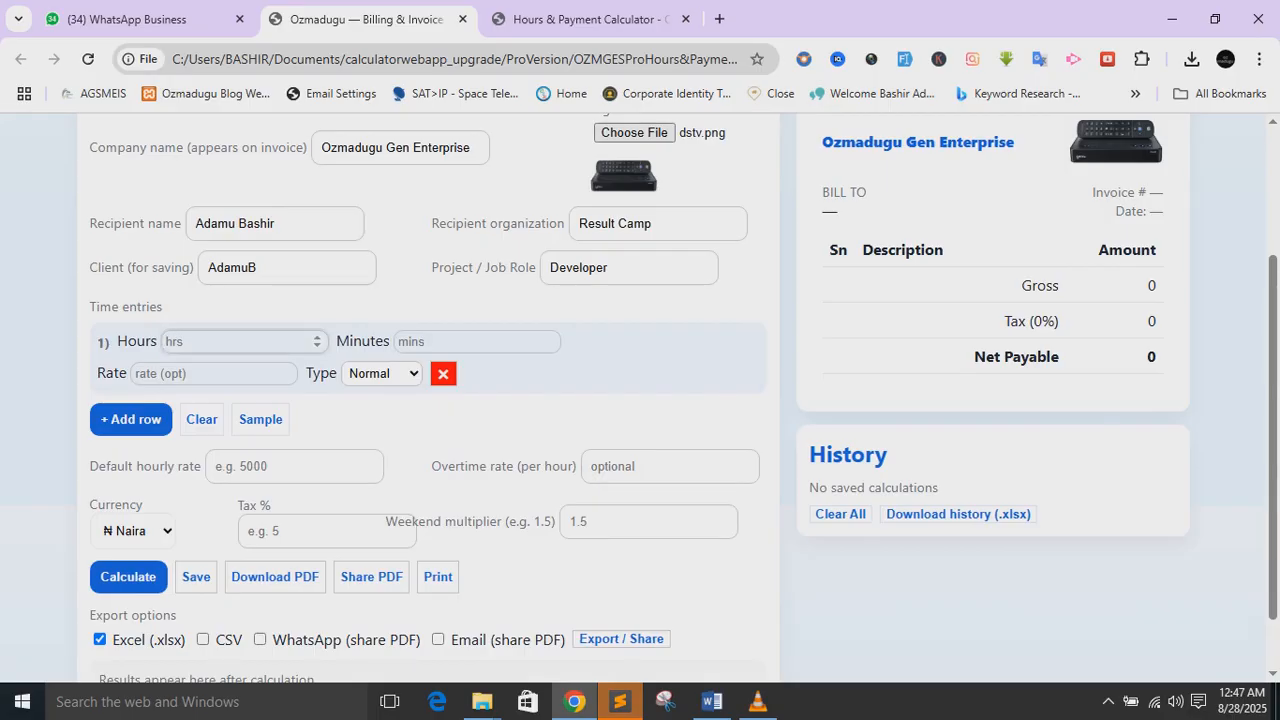
type("2")
- Give the first entry 20 minutes, keep it Normal, and add a second row
left_click(470, 342)
type("20")
left_click(131, 420)
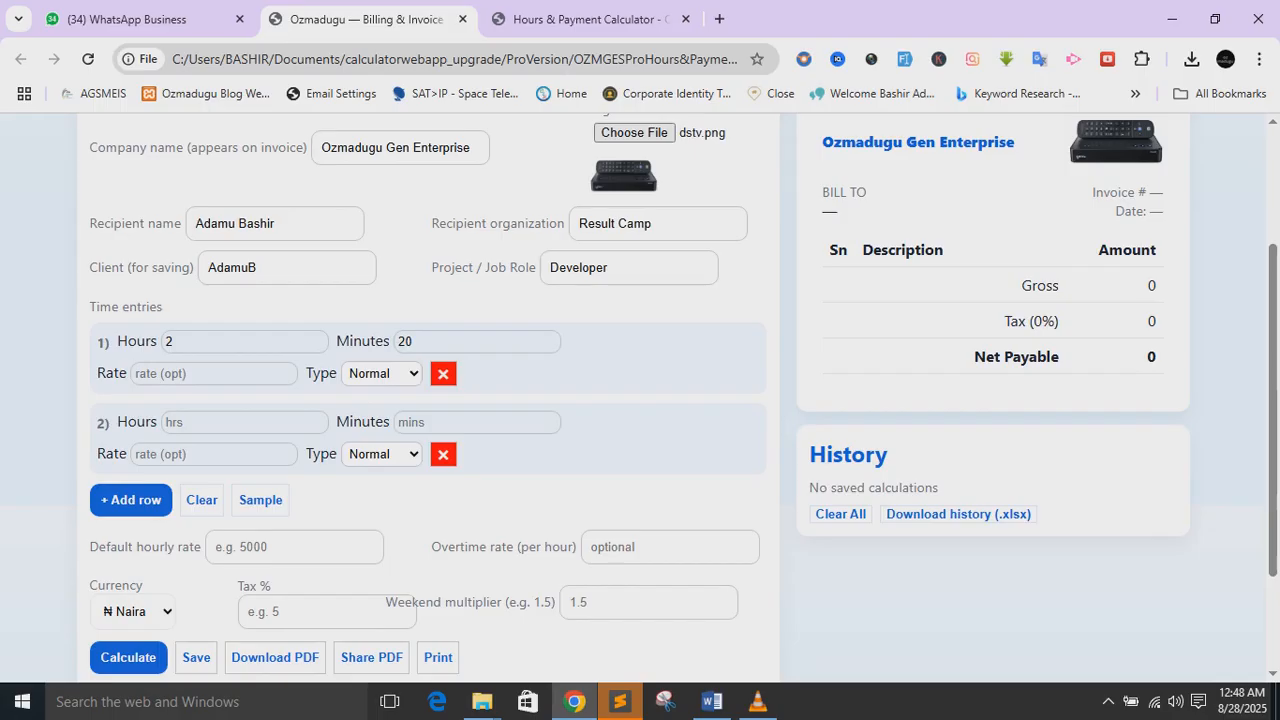
left_click(382, 374)
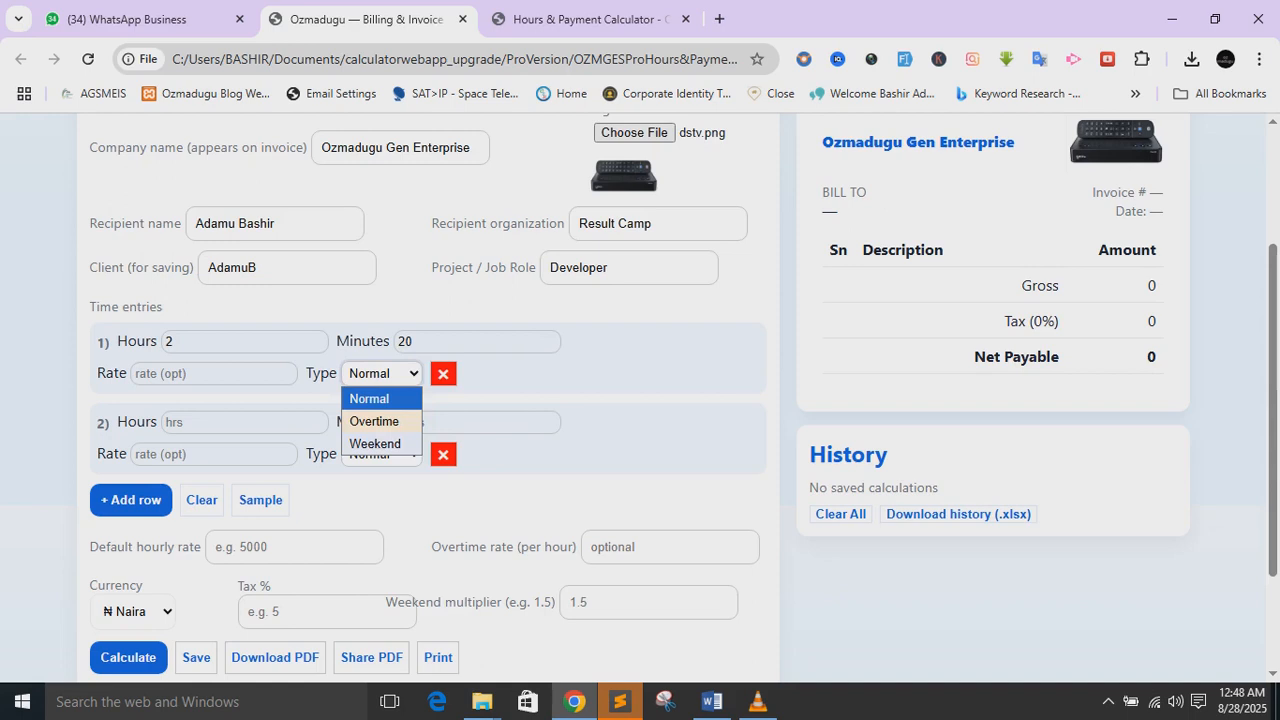
left_click(378, 399)
- Enter 3 hours 10 minutes in the second time entry
left_click(236, 422)
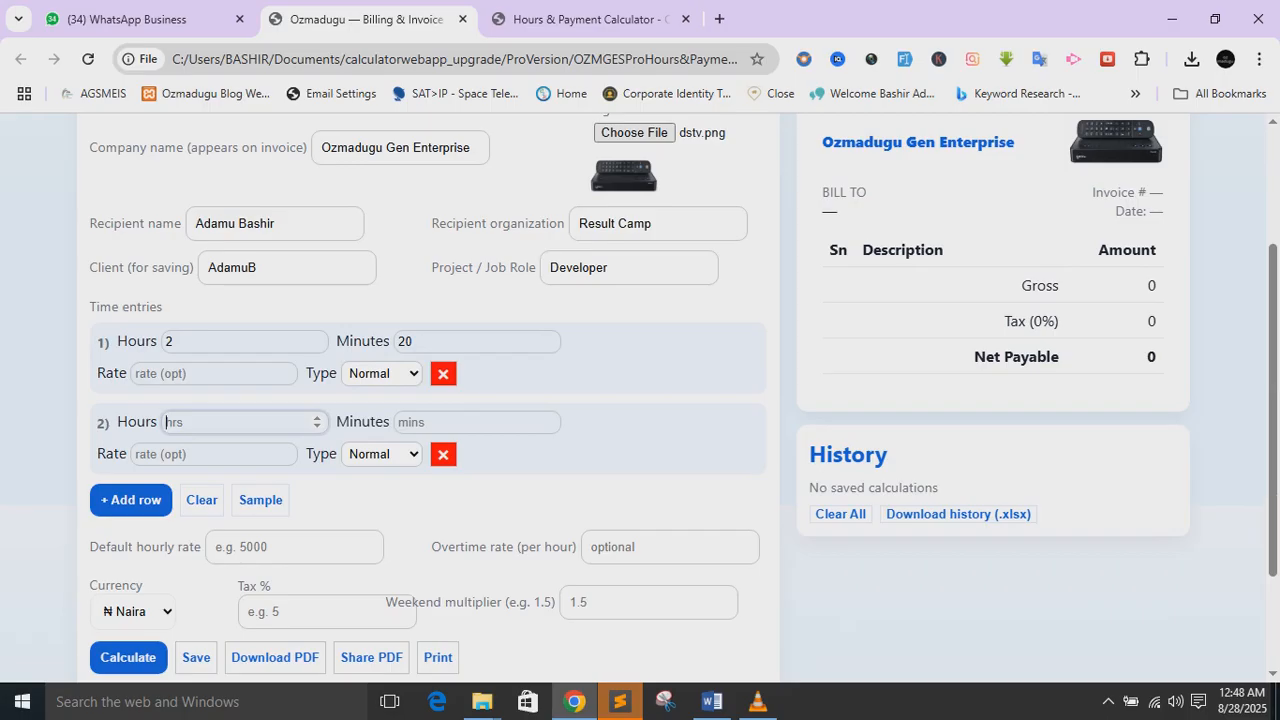
type("3")
left_click(477, 423)
type("10")
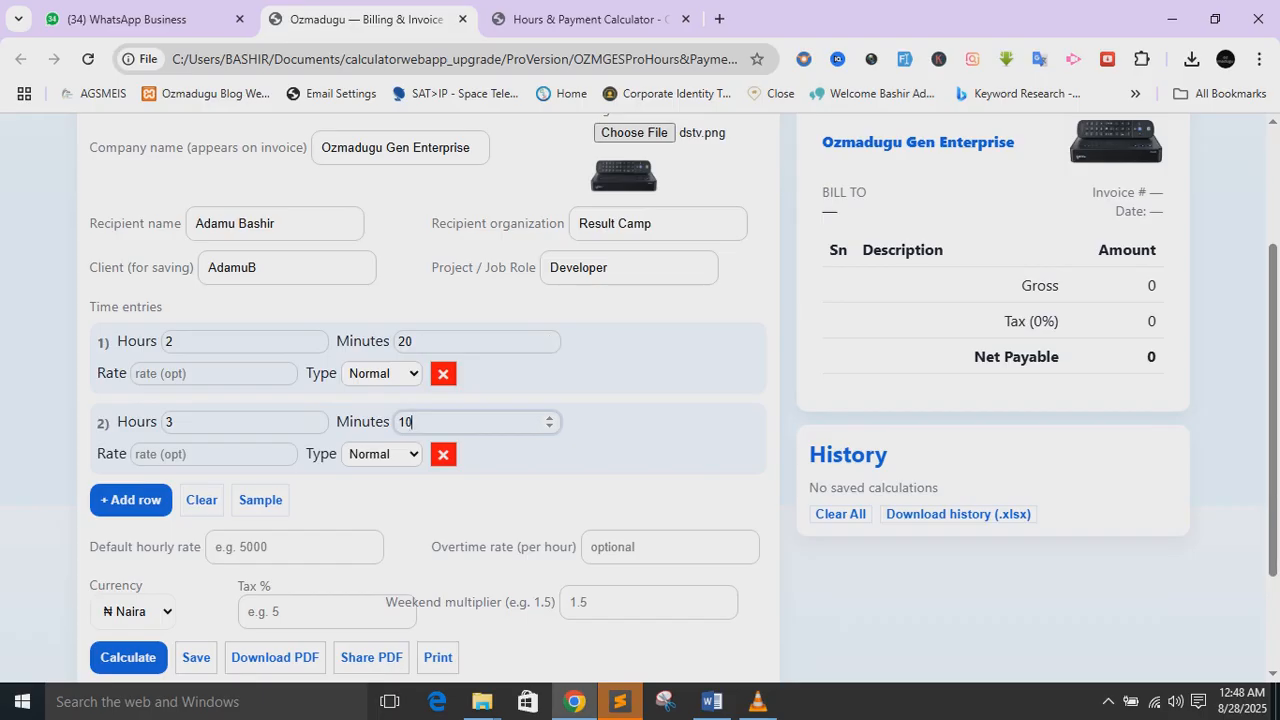
left_click(600, 500)
scroll(600, 495, "down", 1)
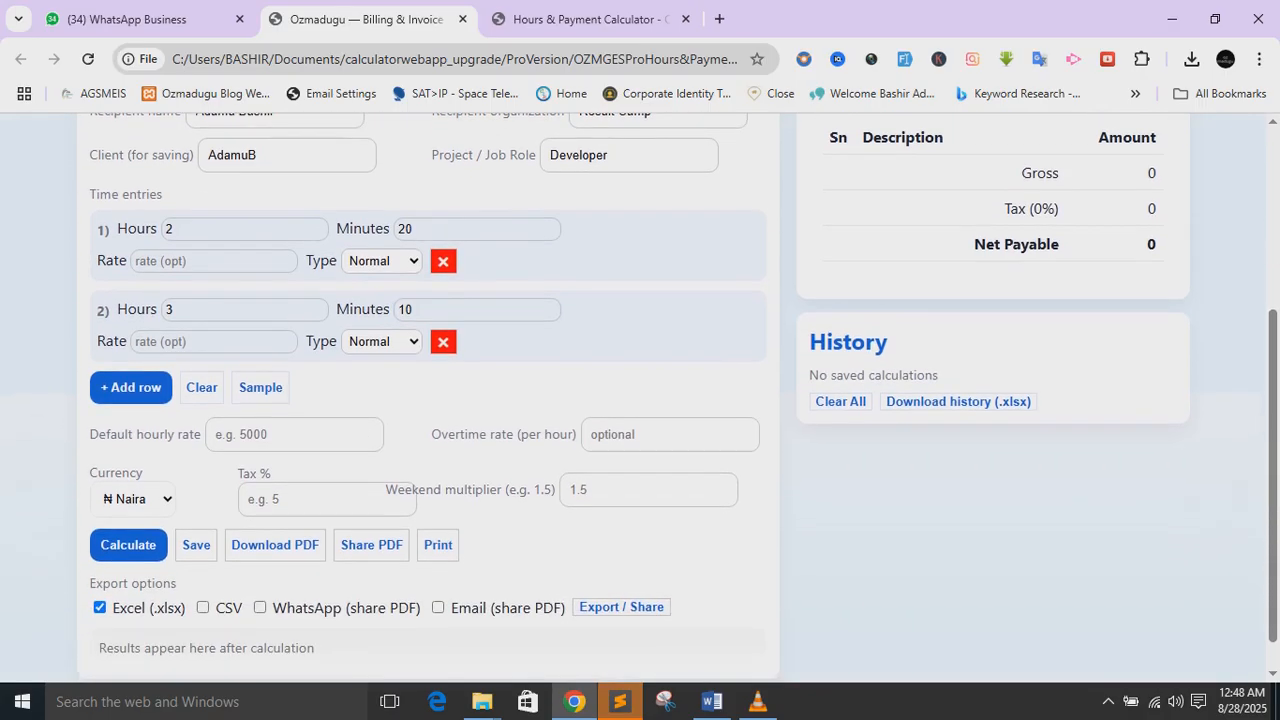
- Set the default hourly rate to 2000, keep ₦ Naira currency, and set tax to 5%
left_click(285, 435)
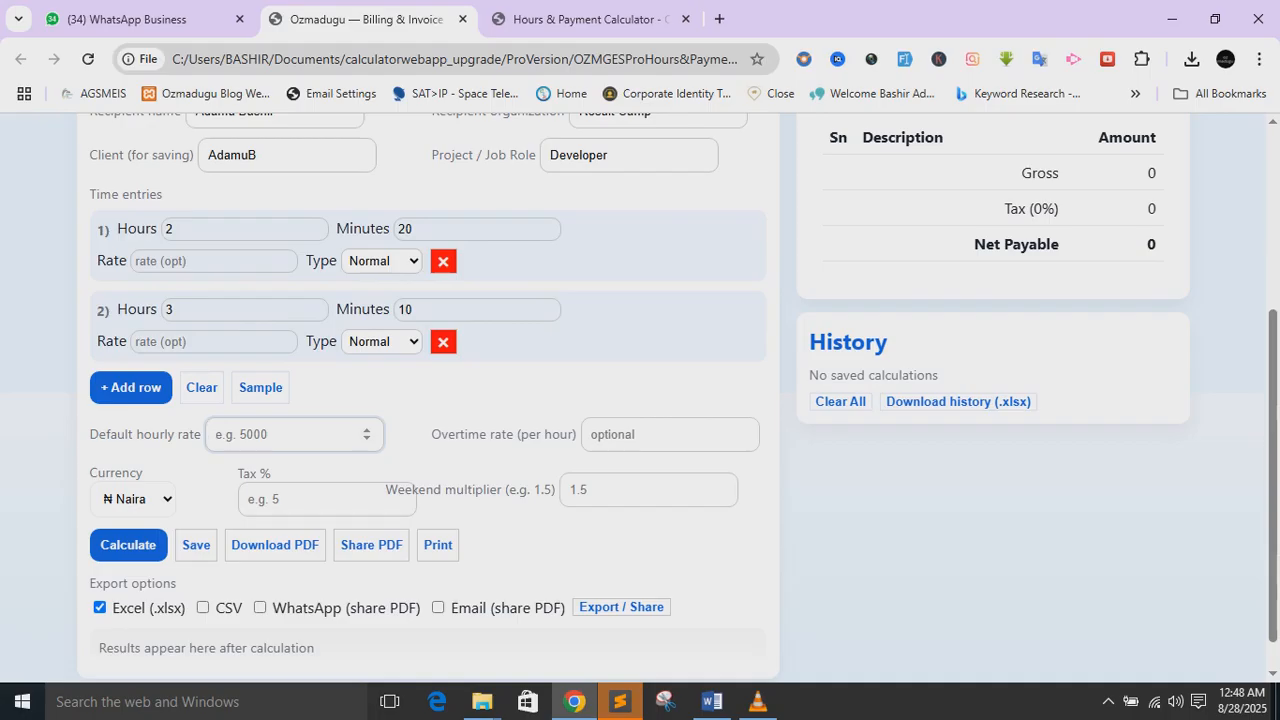
type("2000")
left_click(133, 499)
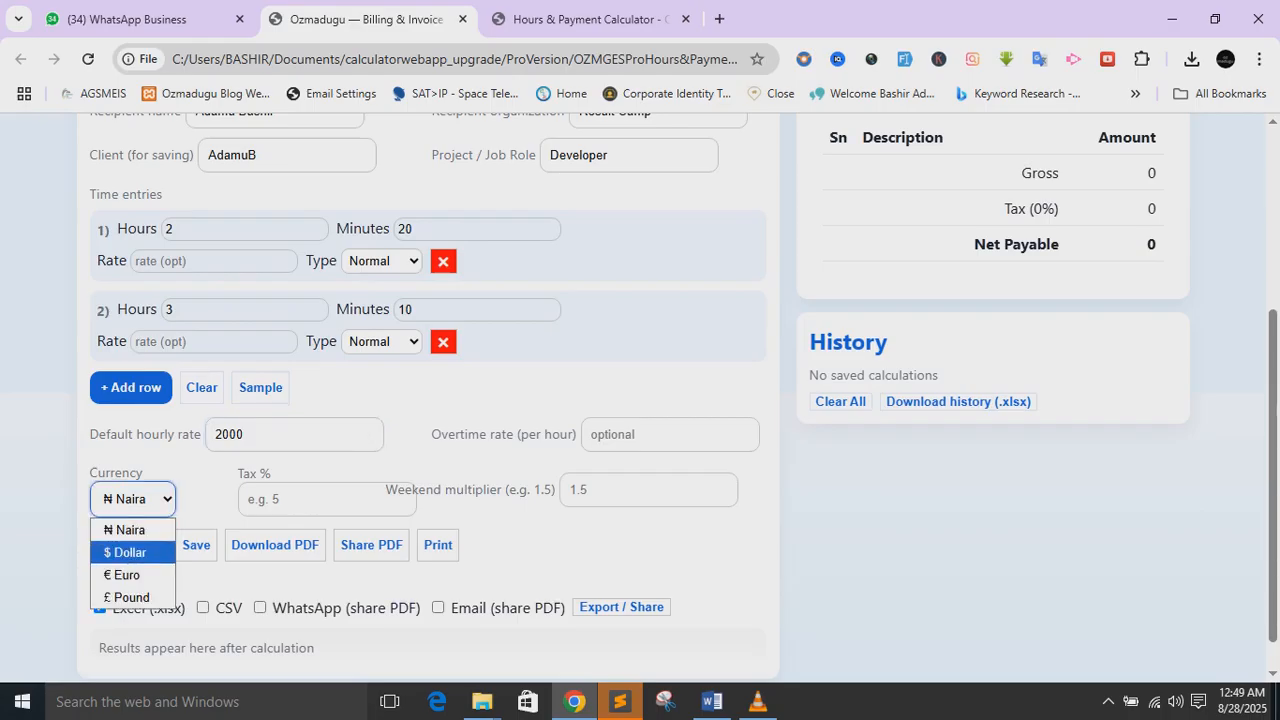
key("Up")
key("Return")
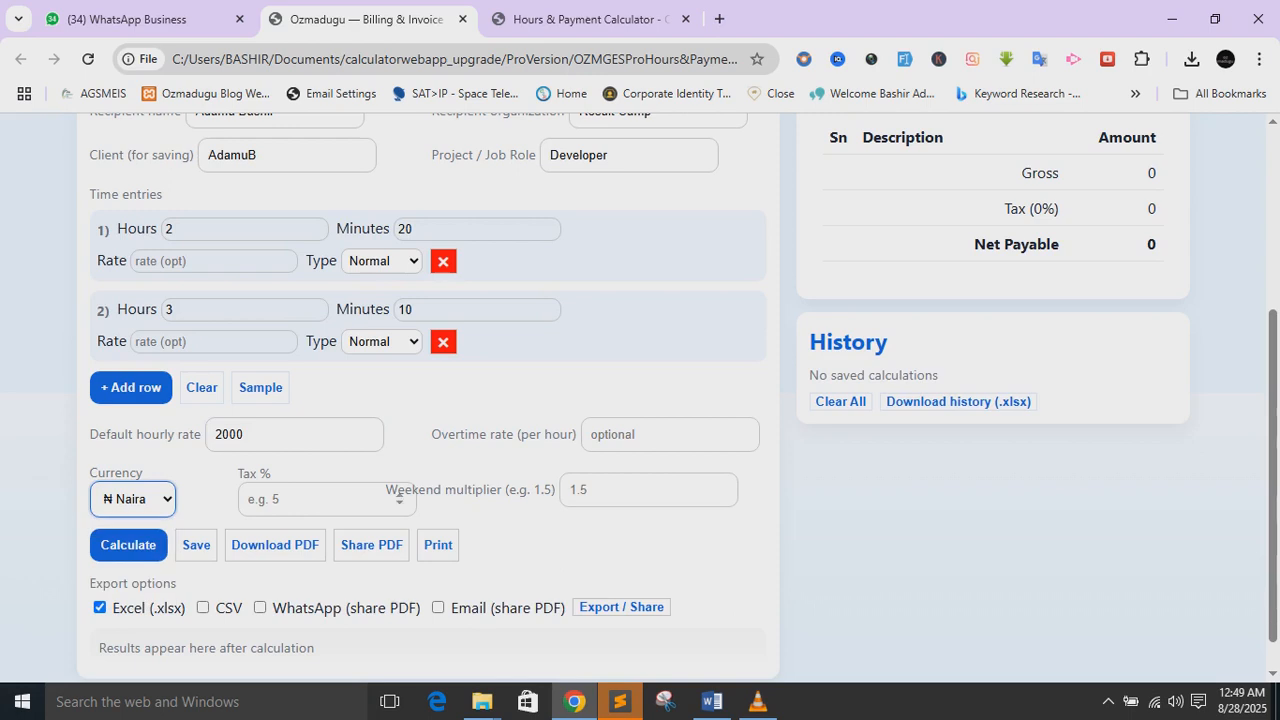
left_click(310, 499)
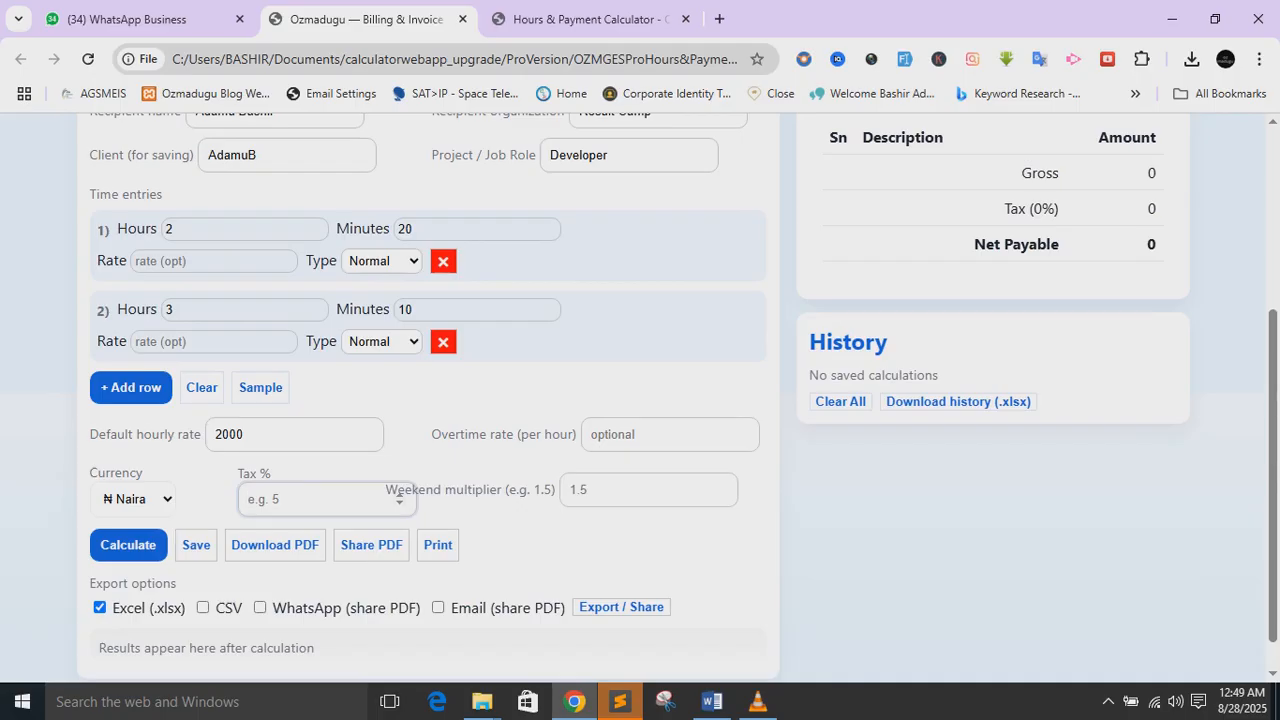
type("5")
scroll(678, 395, "down", 1)
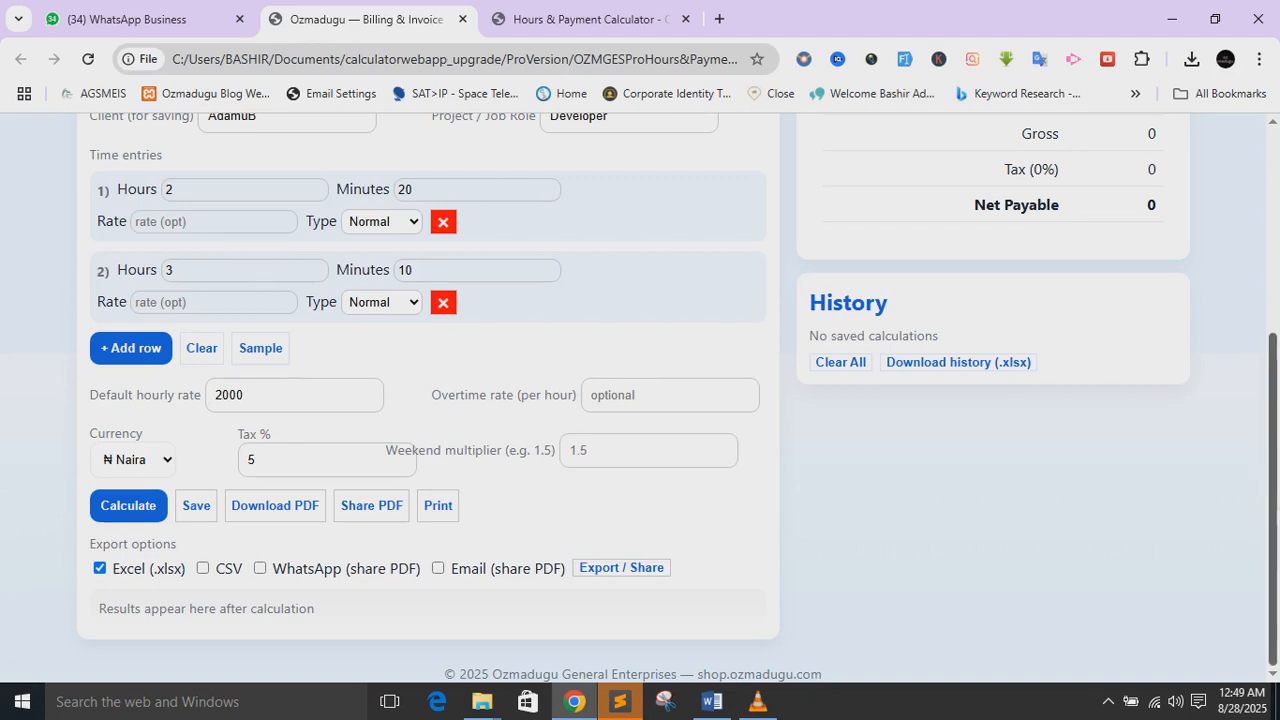
scroll(640, 400, "up", 2)
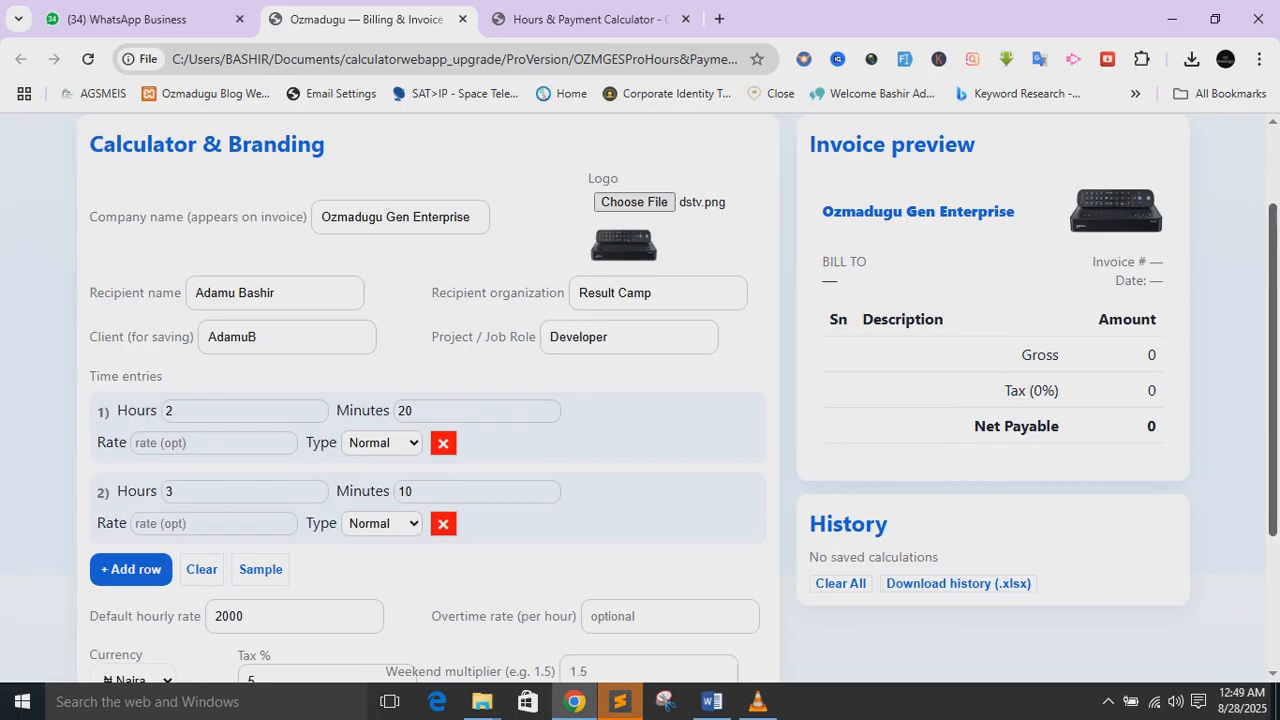
scroll(640, 400, "down", 1)
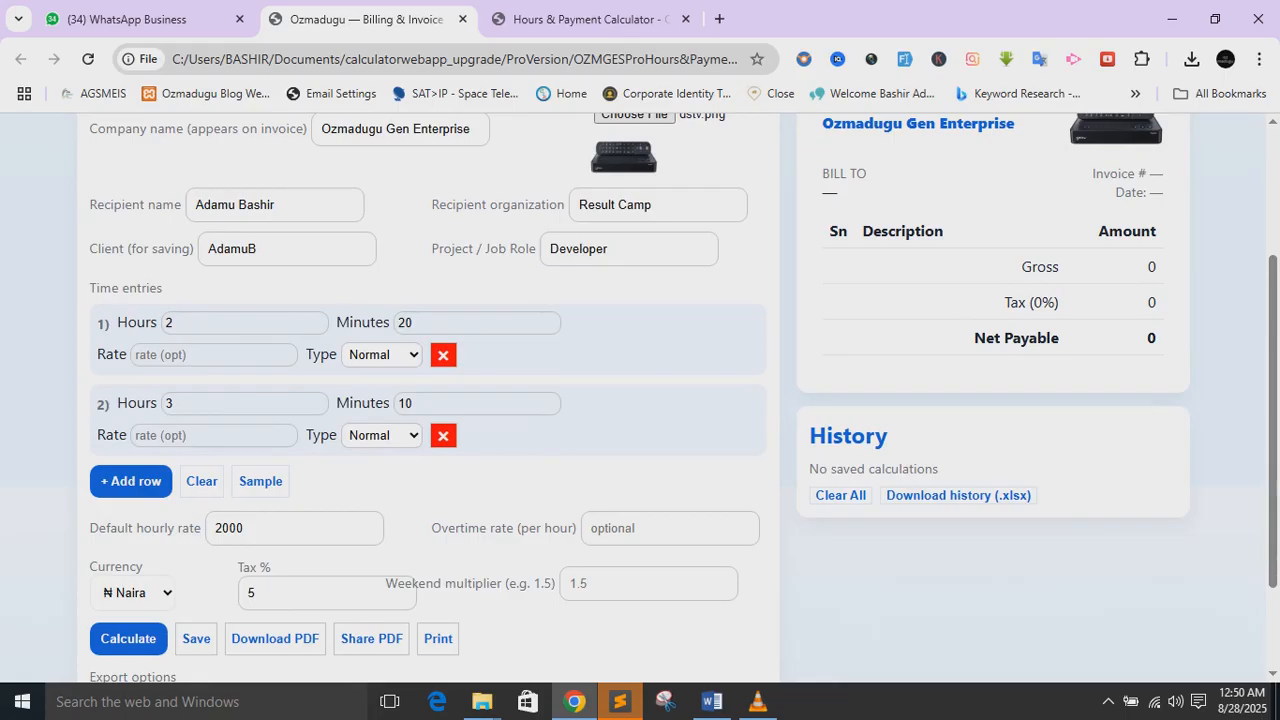
scroll(640, 400, "down", 1)
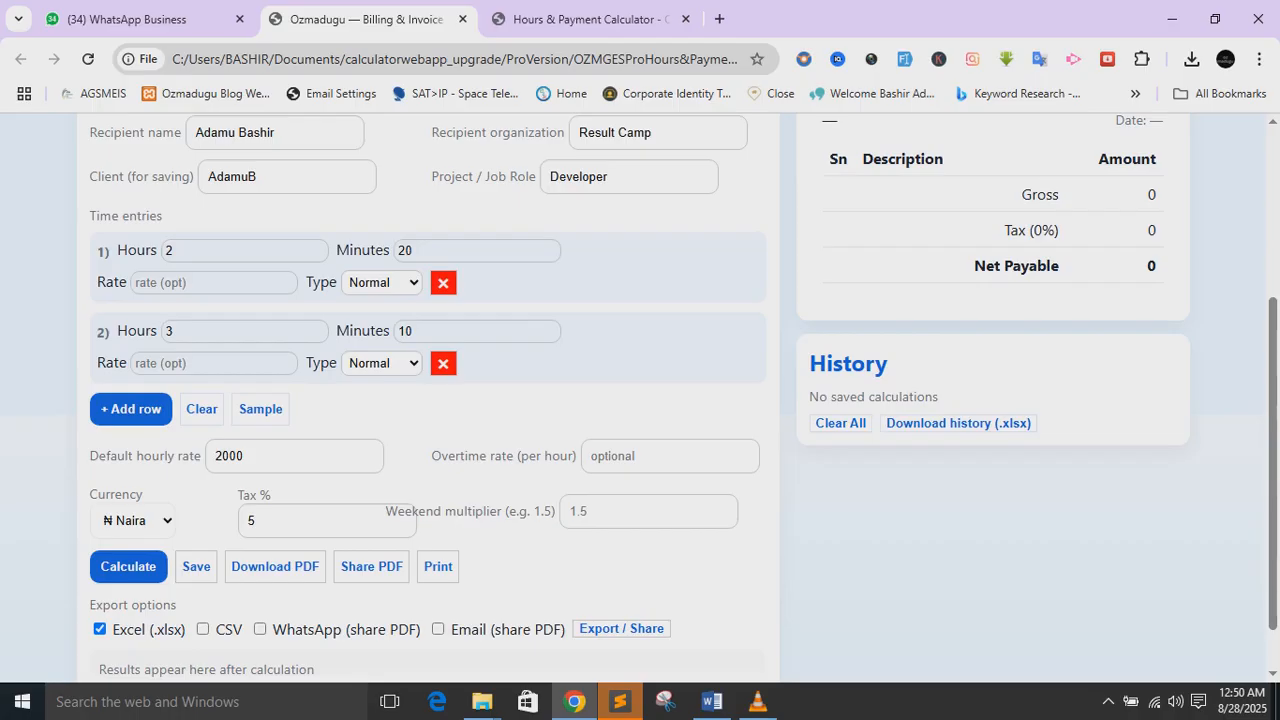
left_click(840, 423)
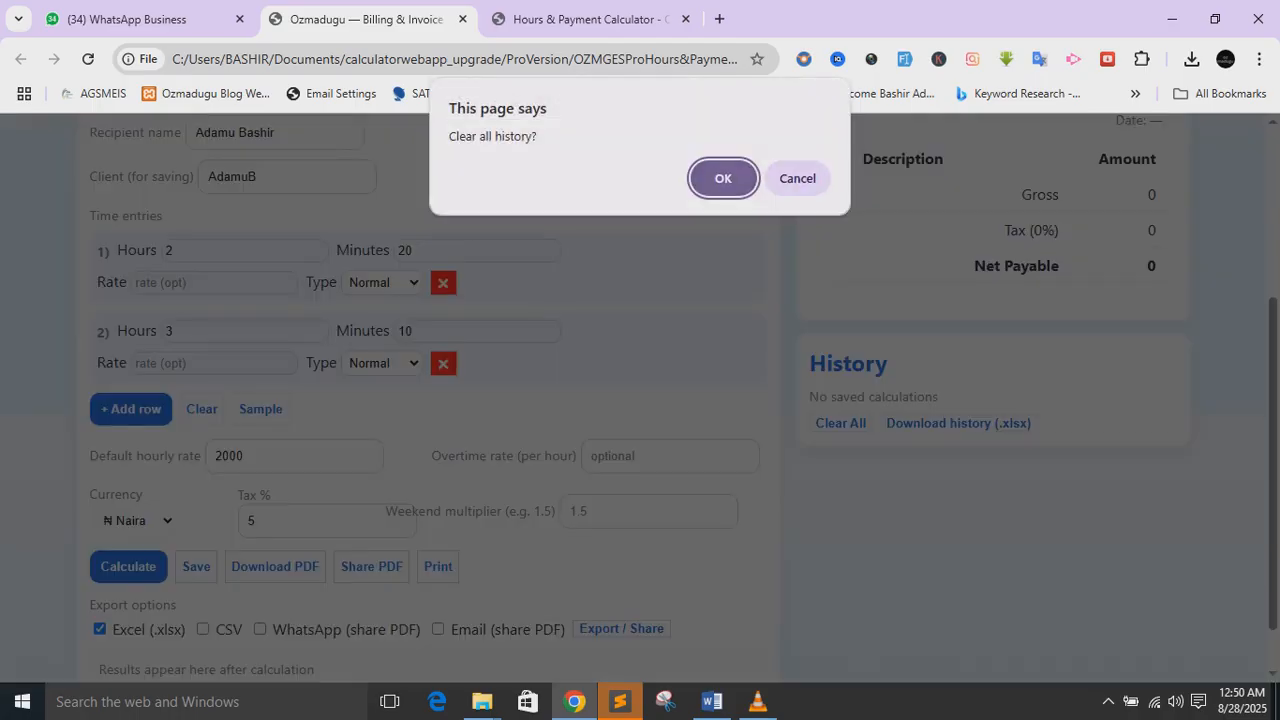
left_click(723, 178)
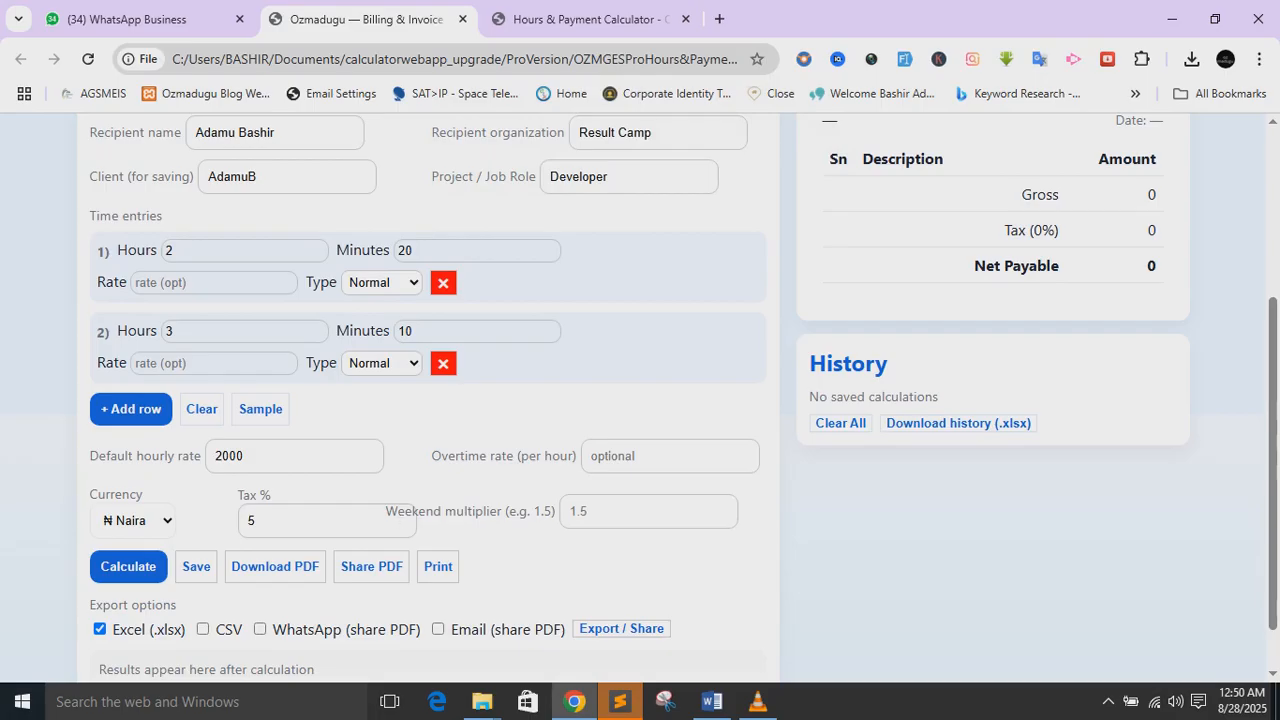
- Calculate and review the totals: 5h 30m, ₦11000 gross, ₦550 tax, ₦10450 net
left_click(128, 567)
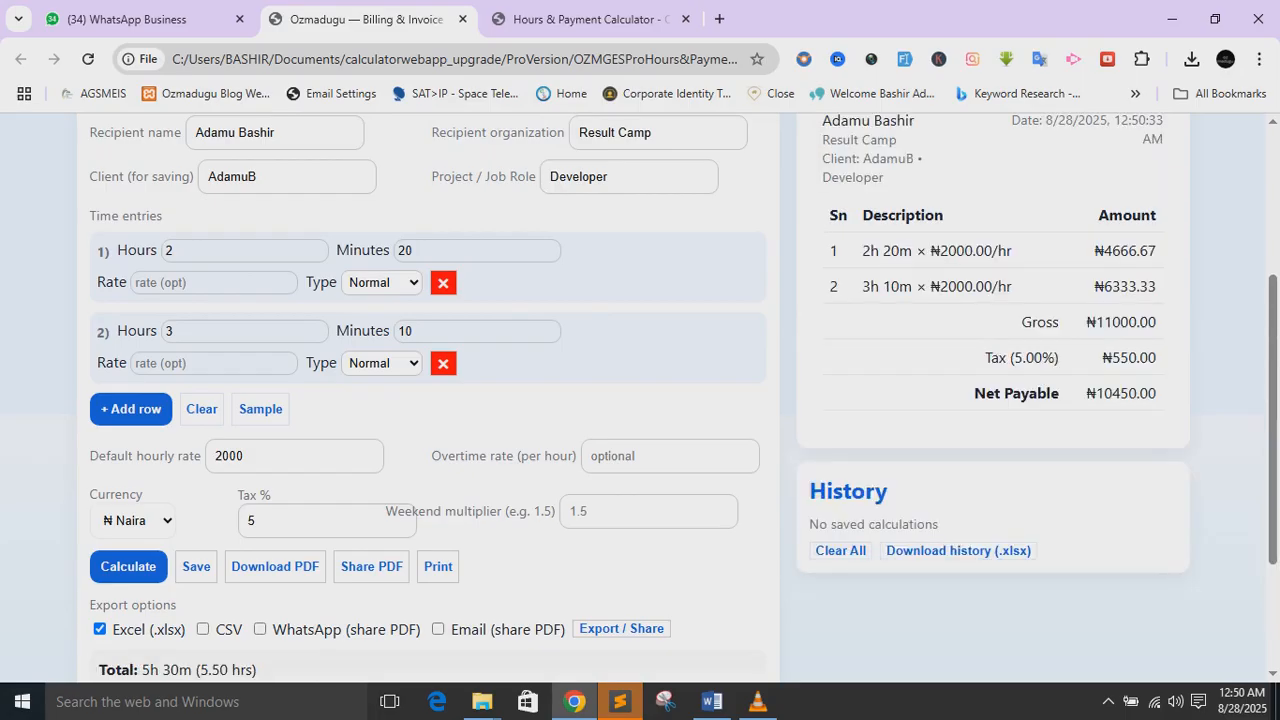
scroll(640, 400, "down", 1)
scroll(640, 400, "down", 1)
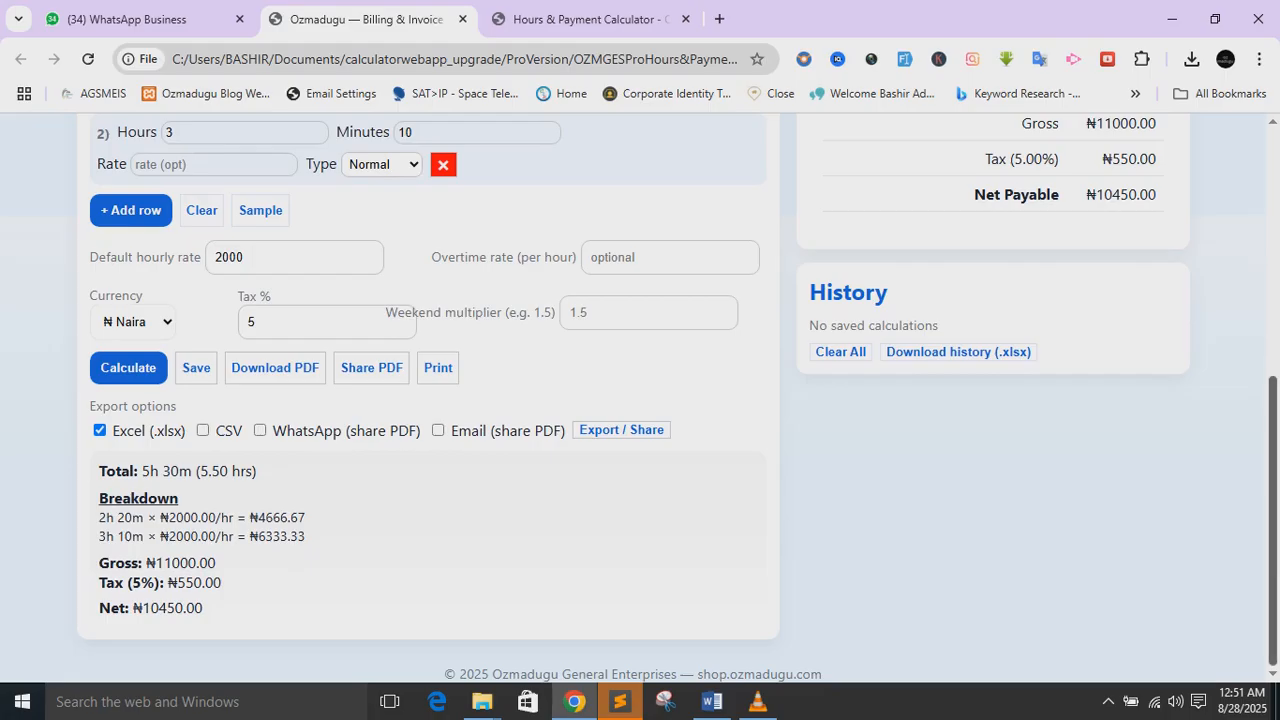
scroll(678, 398, "up", 3)
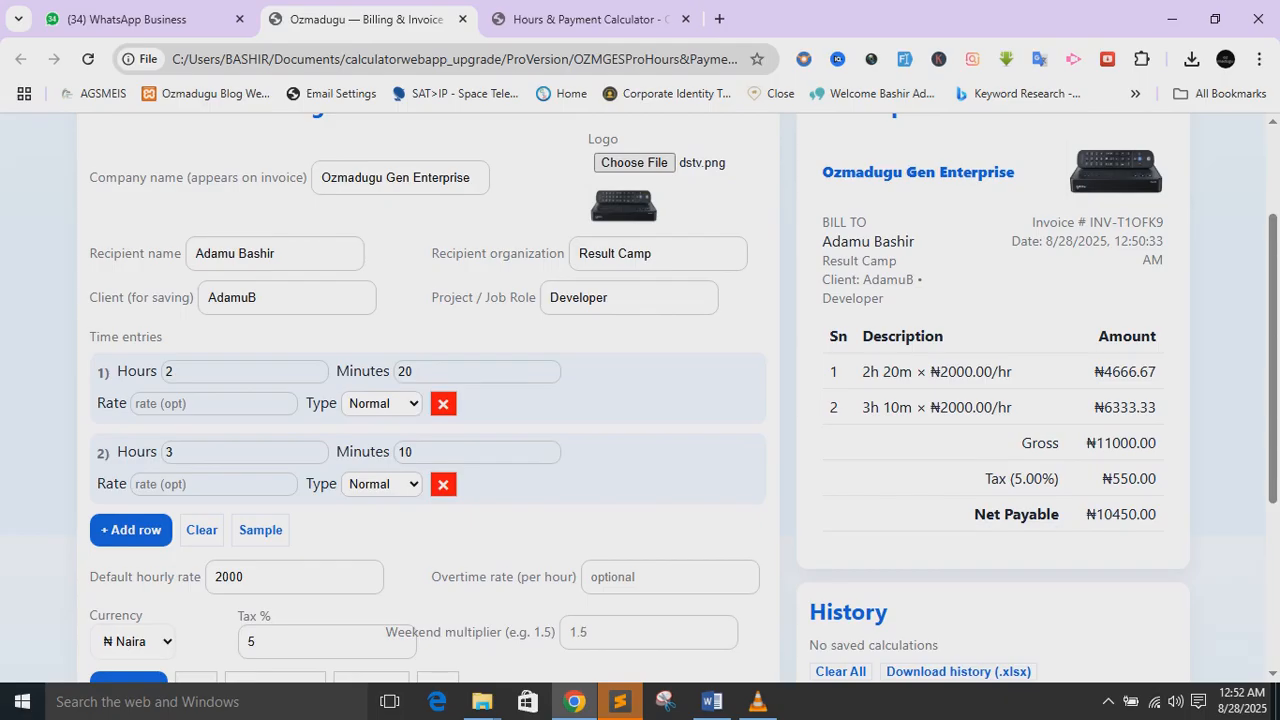
left_click_drag(1273, 359, 1273, 281)
scroll(640, 400, "down", 2)
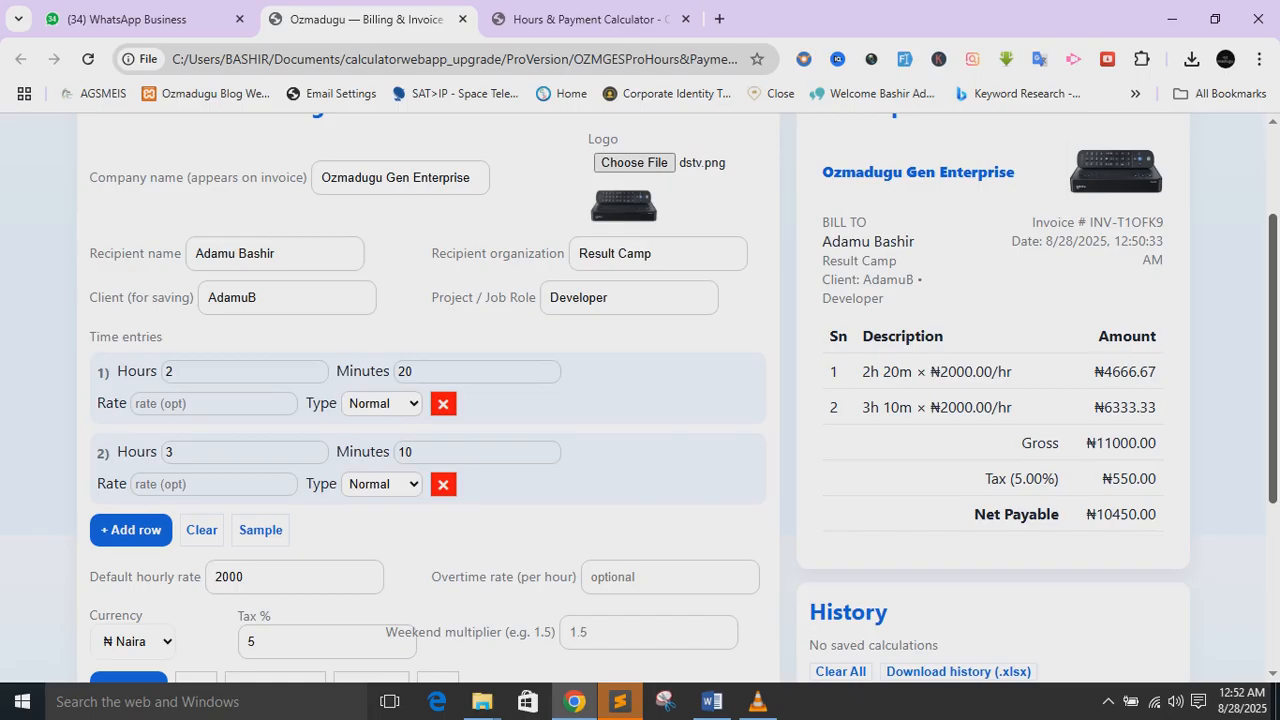
scroll(640, 400, "up", 2)
scroll(640, 400, "down", 2)
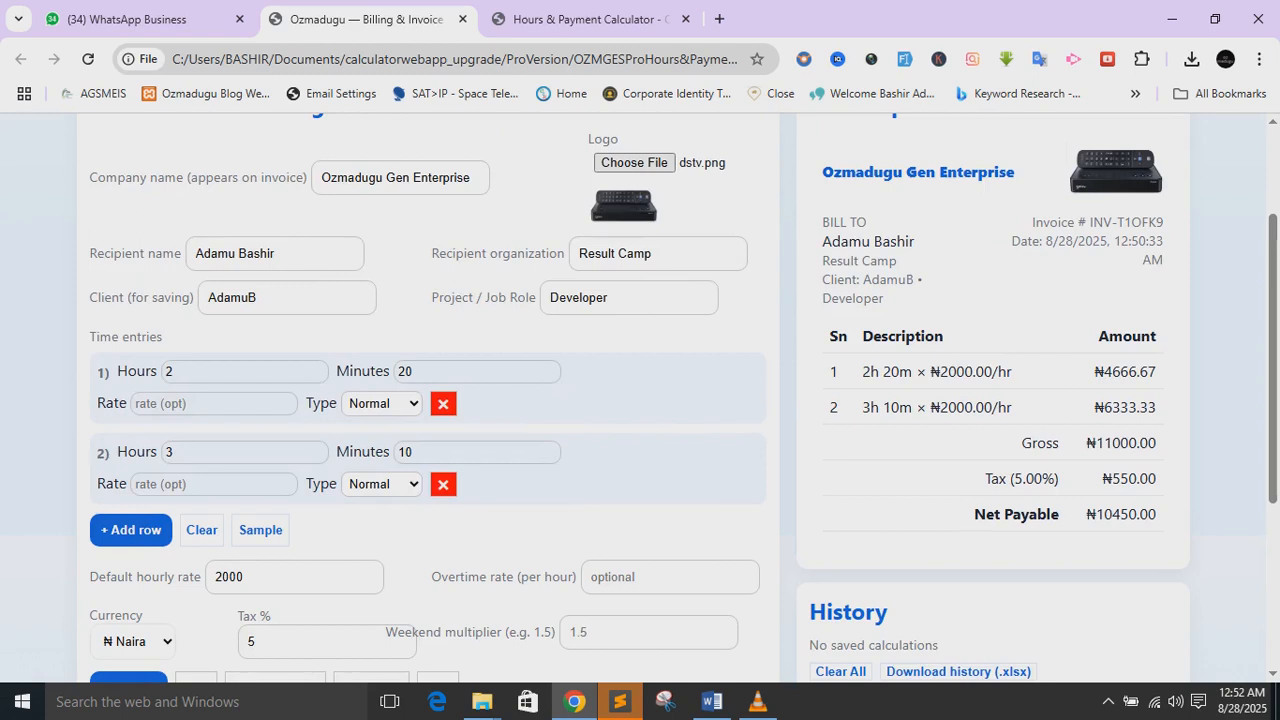
scroll(640, 400, "down", 3)
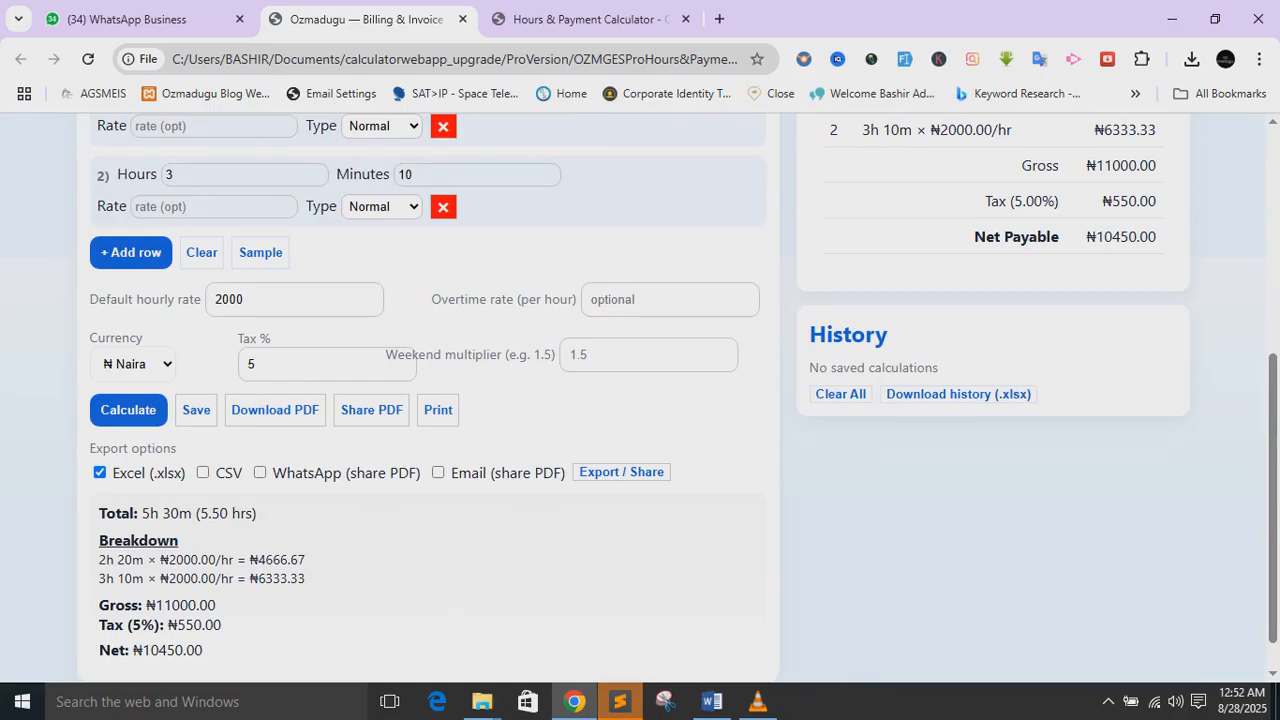
- Save the calculation to History, dismiss the Saved alert, and untick Excel (.xlsx) export
left_click(196, 410)
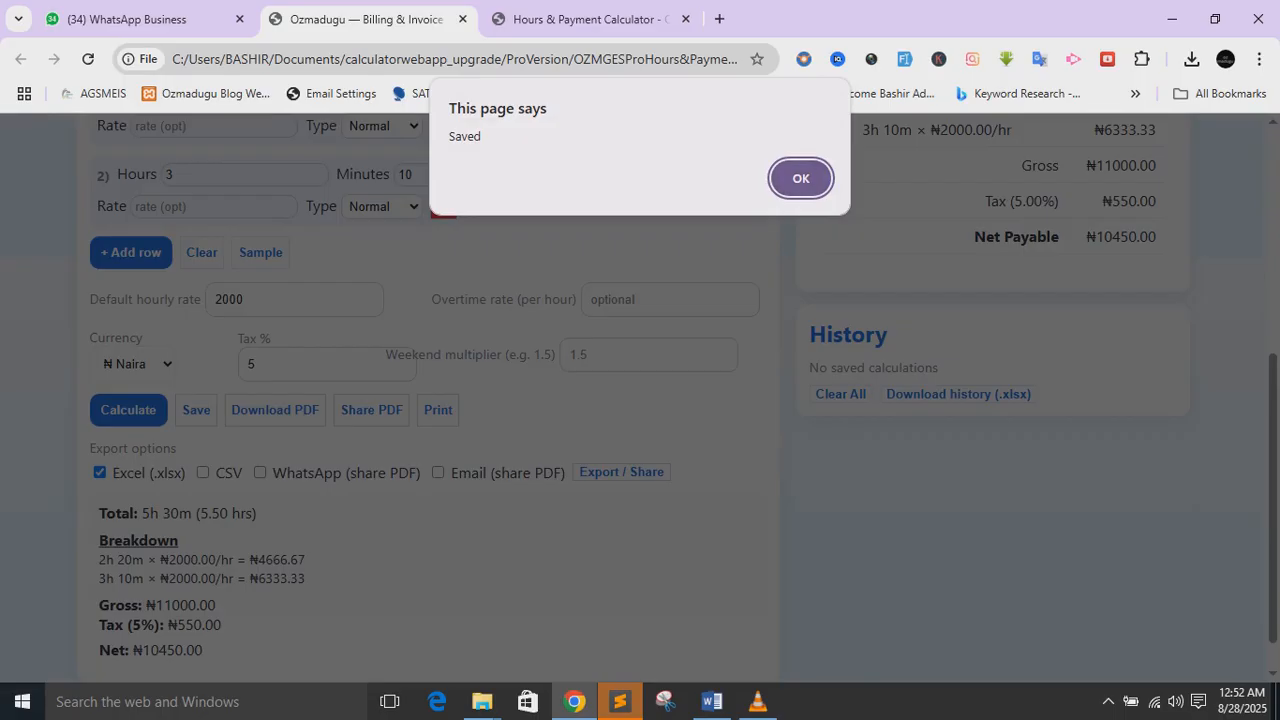
key("Return")
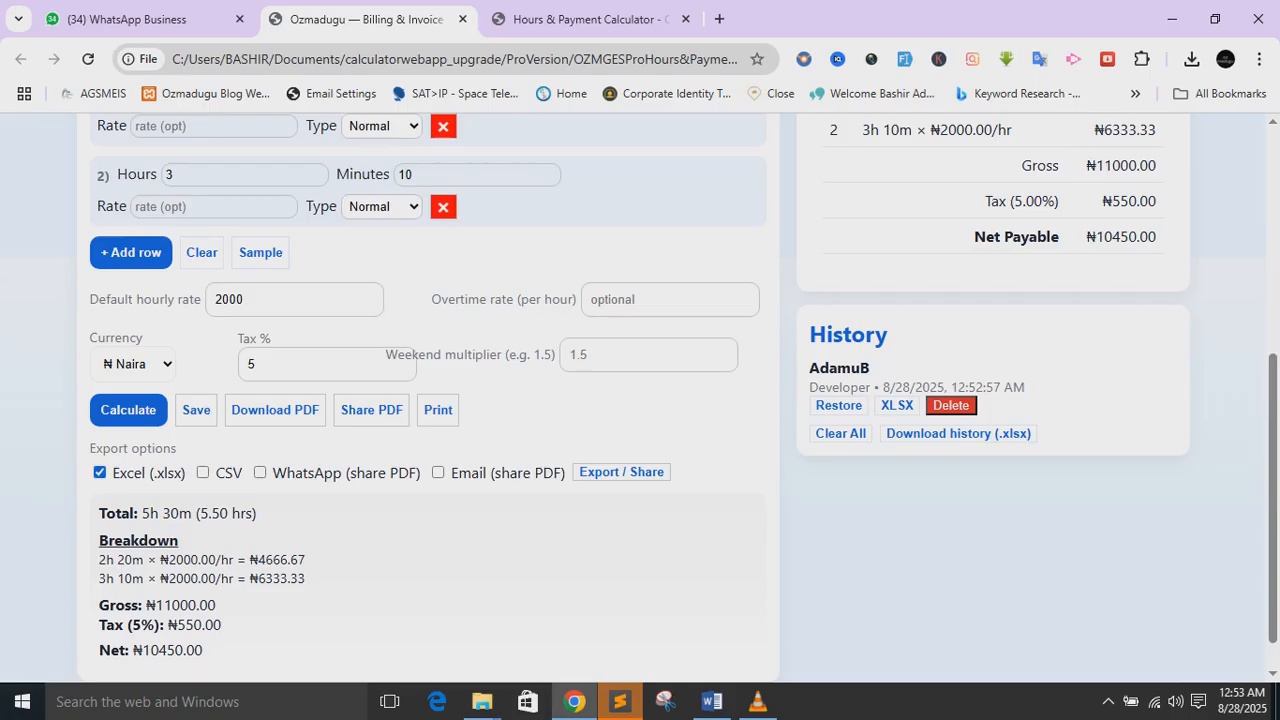
left_click(100, 472)
- Leave WhatsApp sharing off, preview the invoice for printing, then cancel without printing
left_click(260, 472)
left_click(260, 472)
left_click(438, 410)
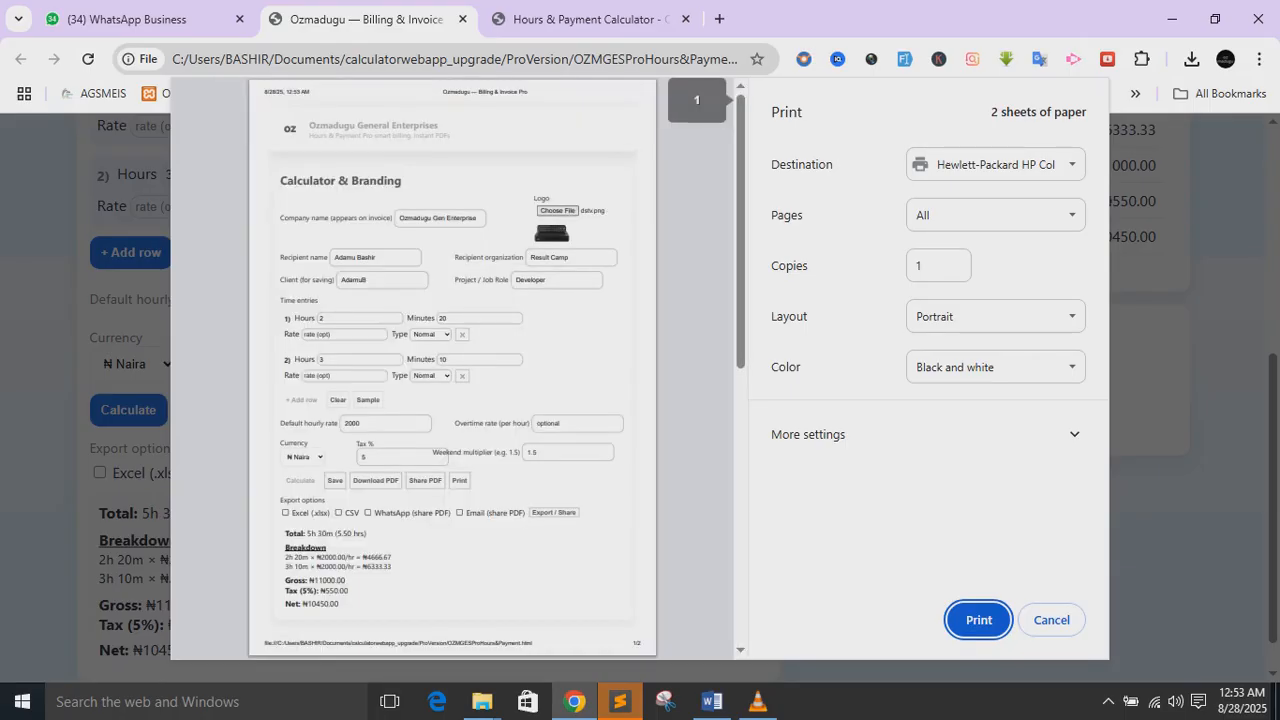
scroll(393, 375, "down", 2)
scroll(393, 375, "up", 2)
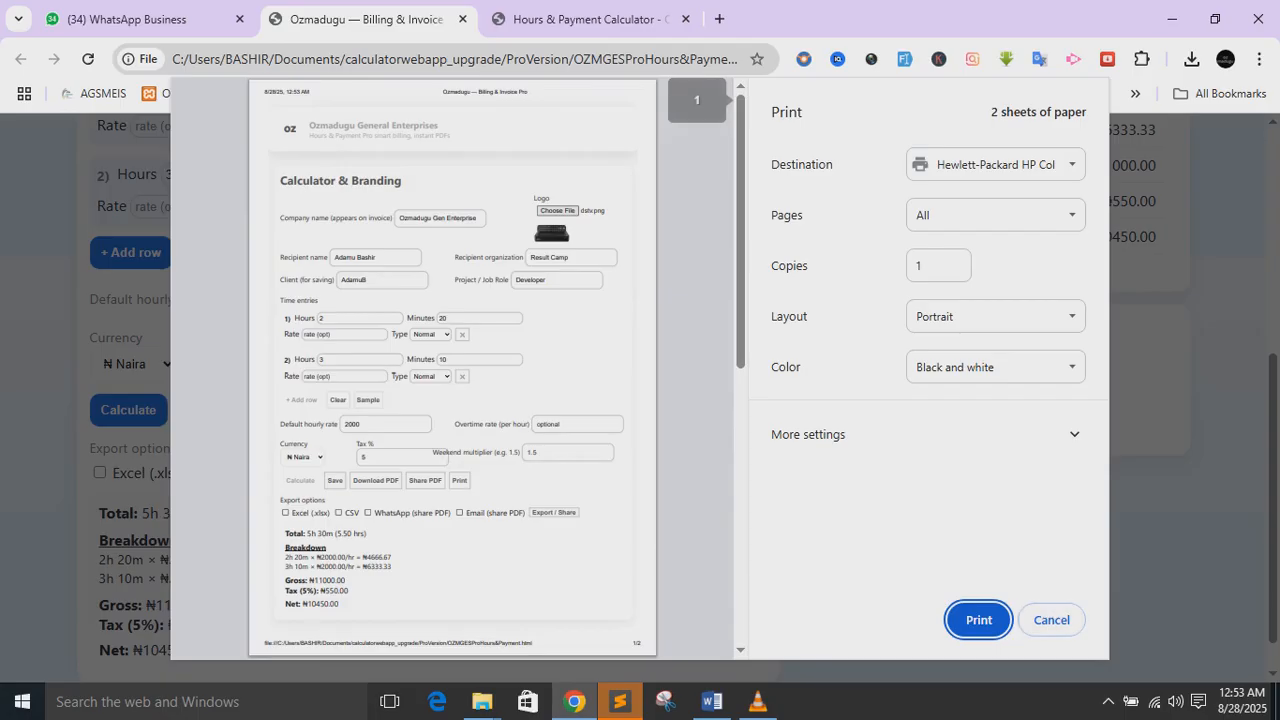
left_click(1054, 620)
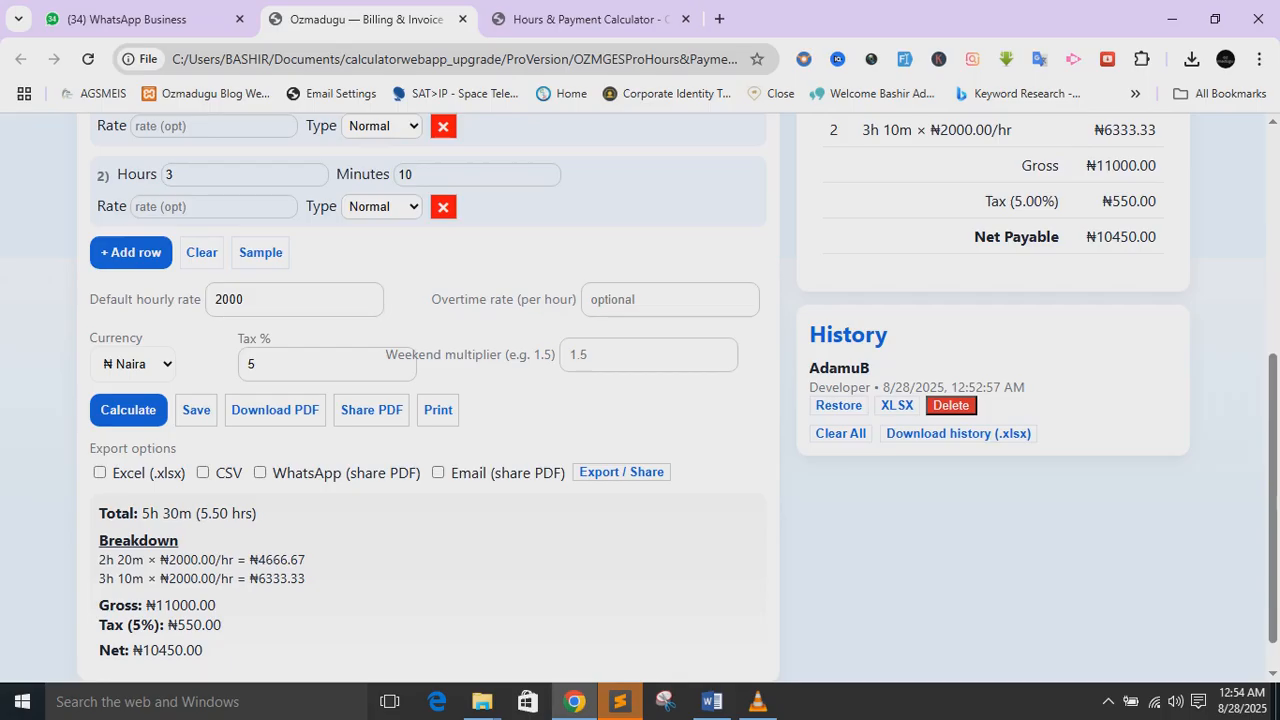
- Export the invoice with Email PDF sharing, dismissing the warning and share-failed alerts
left_click(438, 472)
left_click(621, 472)
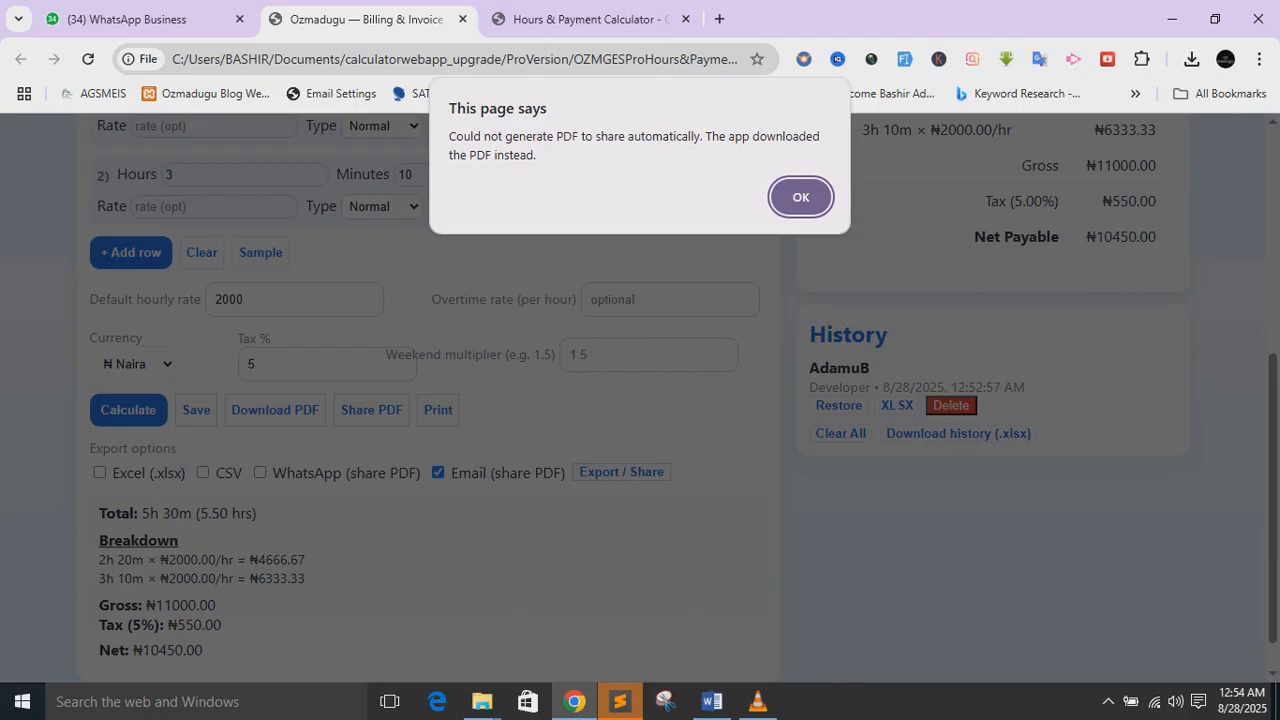
key("Return")
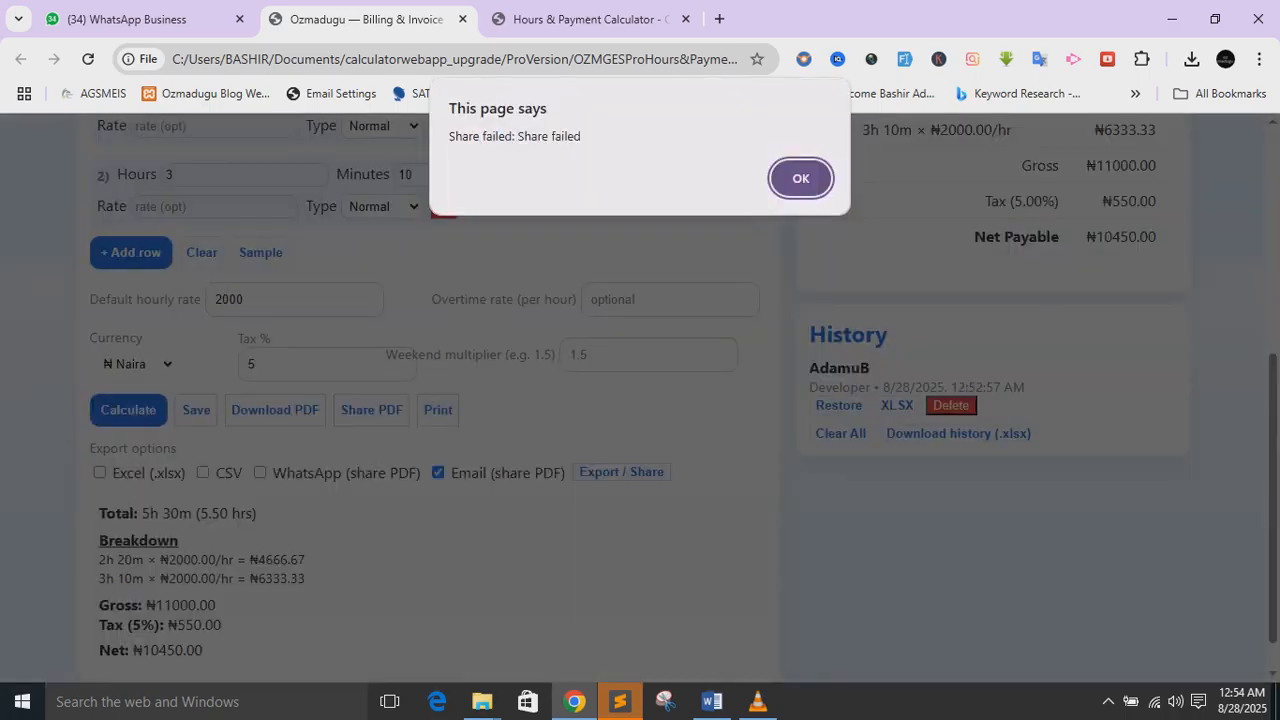
key("Return")
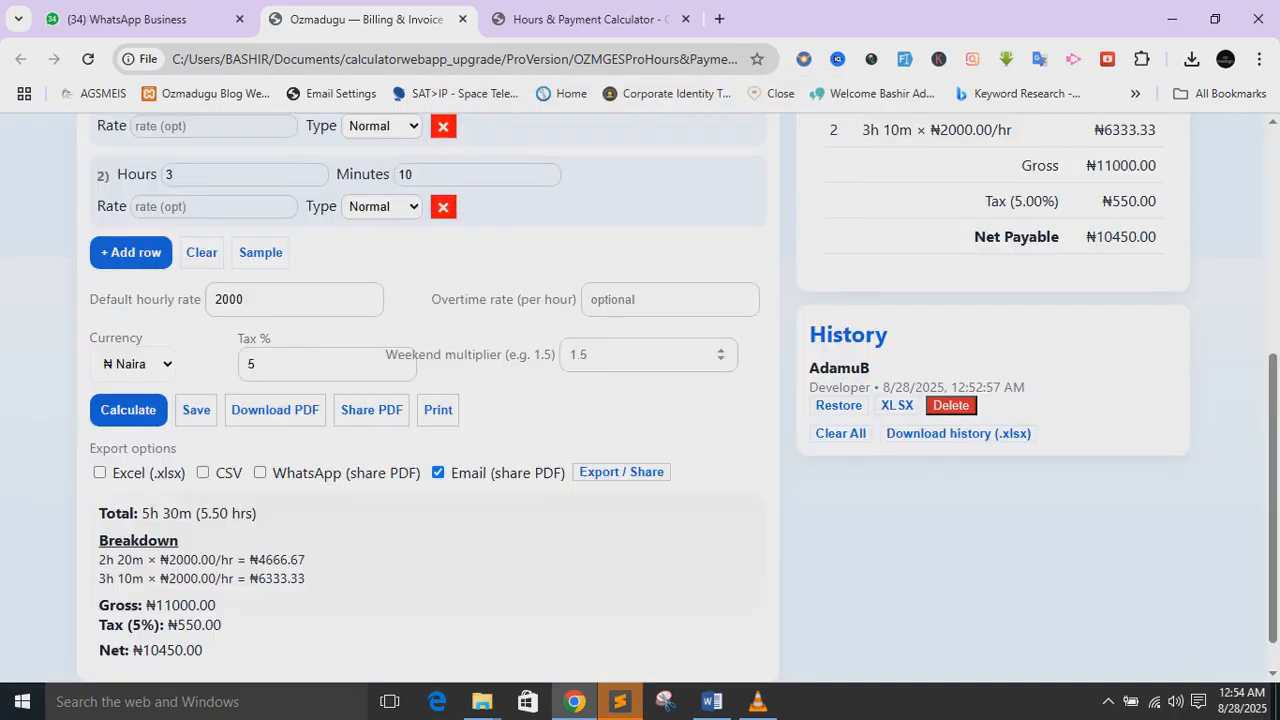
- Turn email and WhatsApp sharing off and open the downloaded Invoice_INV-T1OFRC.pdf
left_click(438, 472)
left_click(260, 472)
left_click(260, 472)
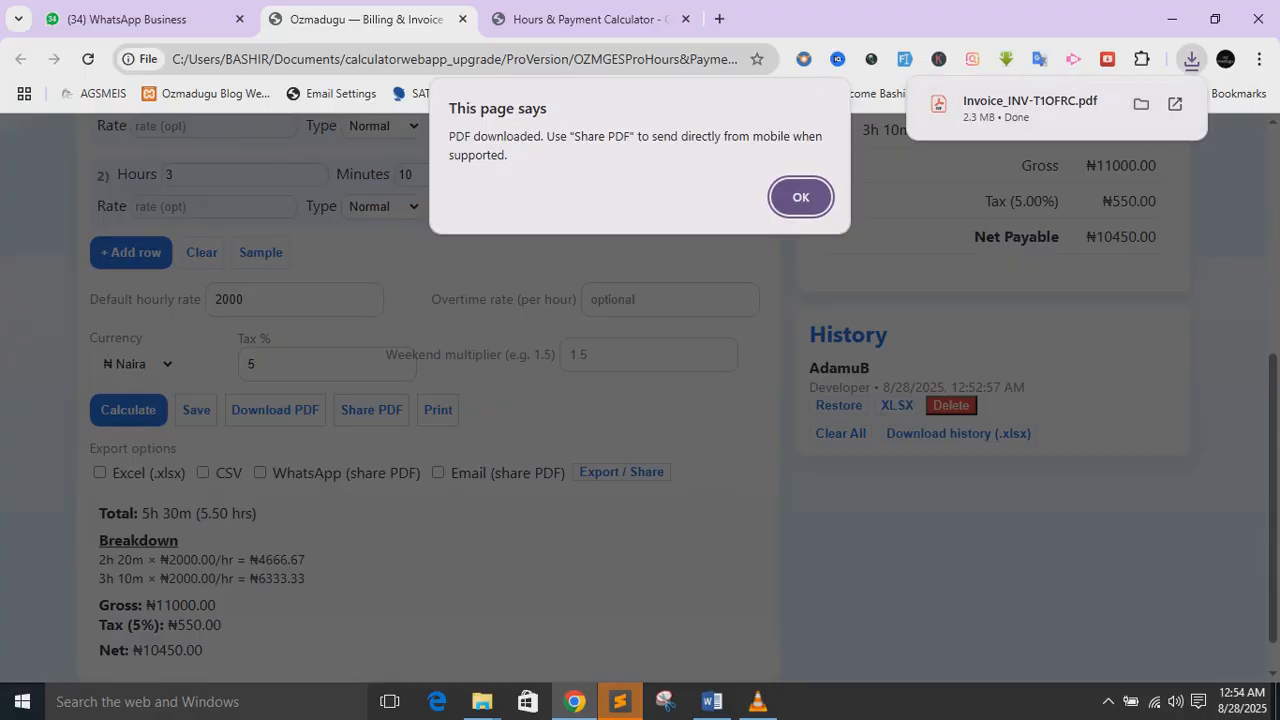
left_click(1030, 102)
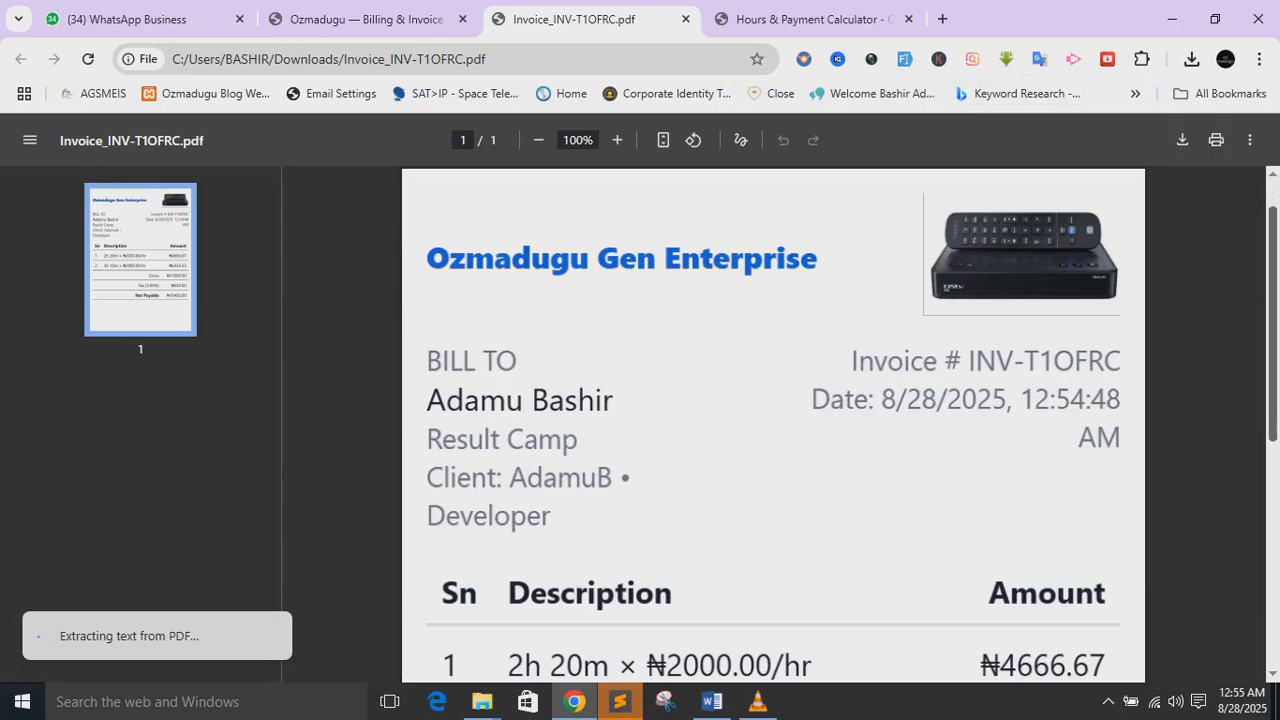
- Dismiss the Acrobat file-access prompt and close the Acrobat extension settings window
scroll(773, 424, "down", 1)
scroll(773, 424, "down", 2)
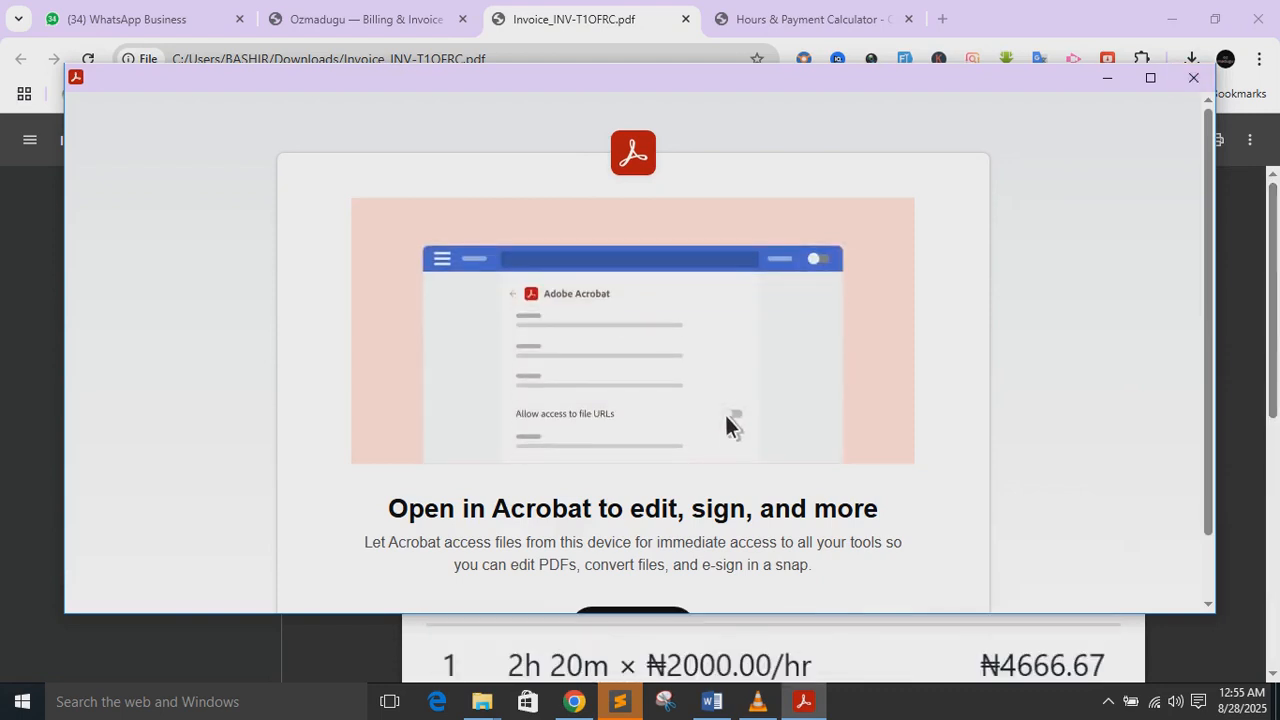
scroll(632, 350, "down", 1)
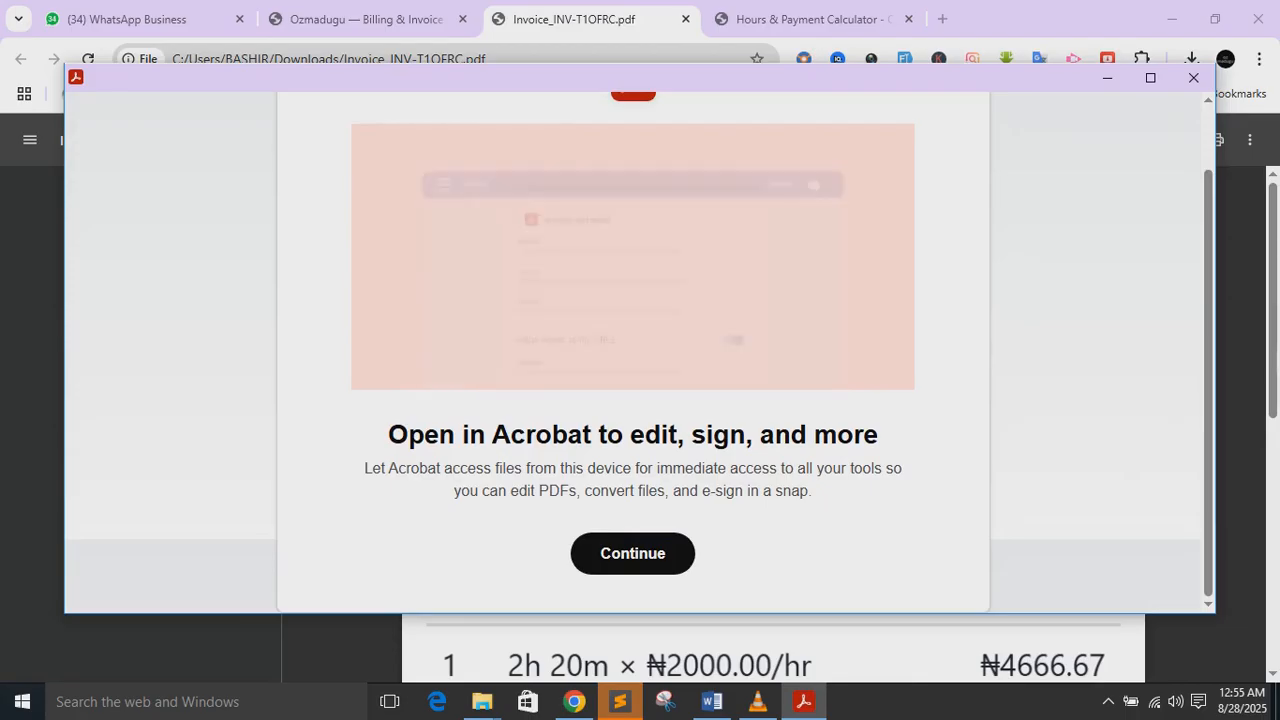
left_click(632, 553)
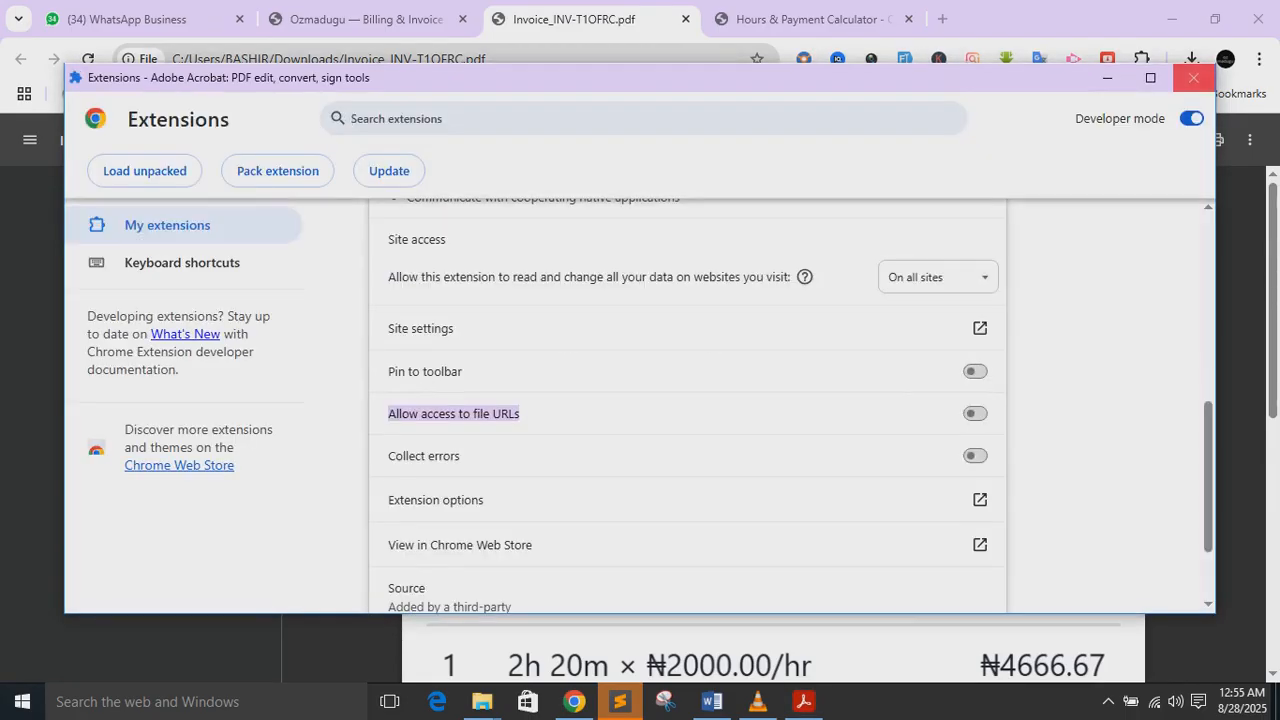
left_click(1193, 77)
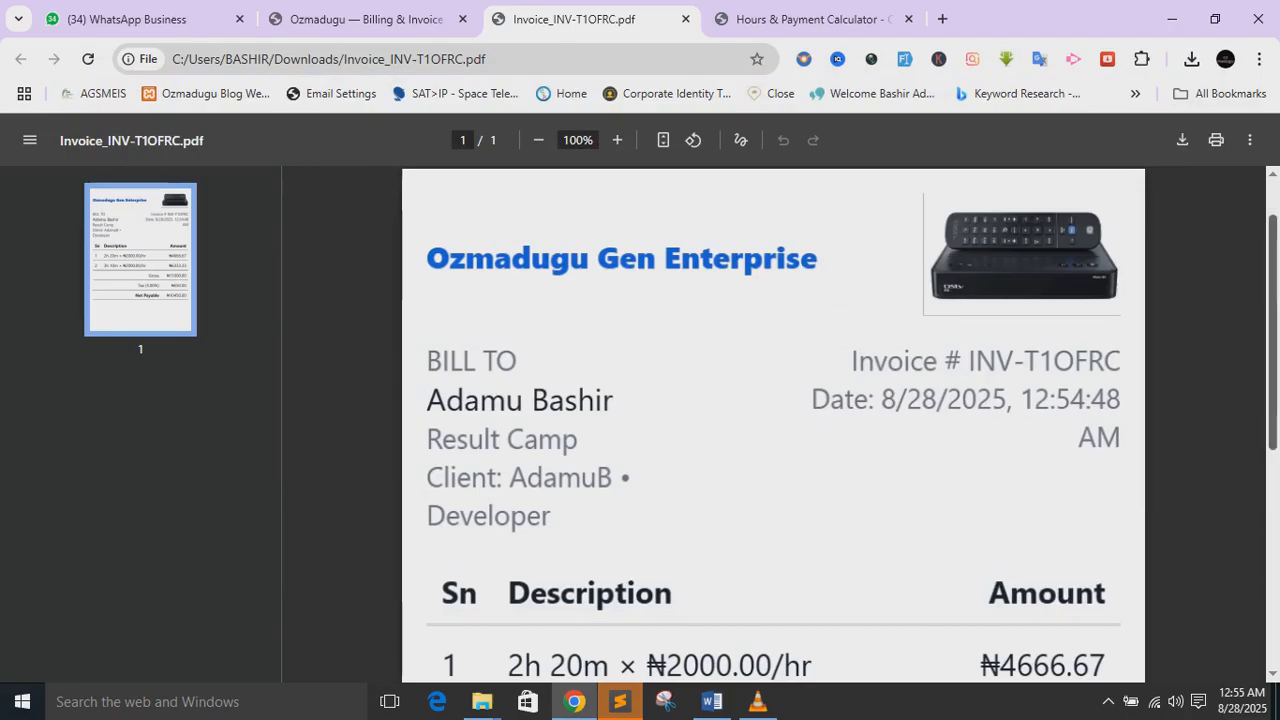
- Check the invoice PDF shows Net Payable ₦10450.00, then return to the Ozmadugu billing tab
scroll(773, 425, "down", 4)
scroll(773, 425, "up", 4)
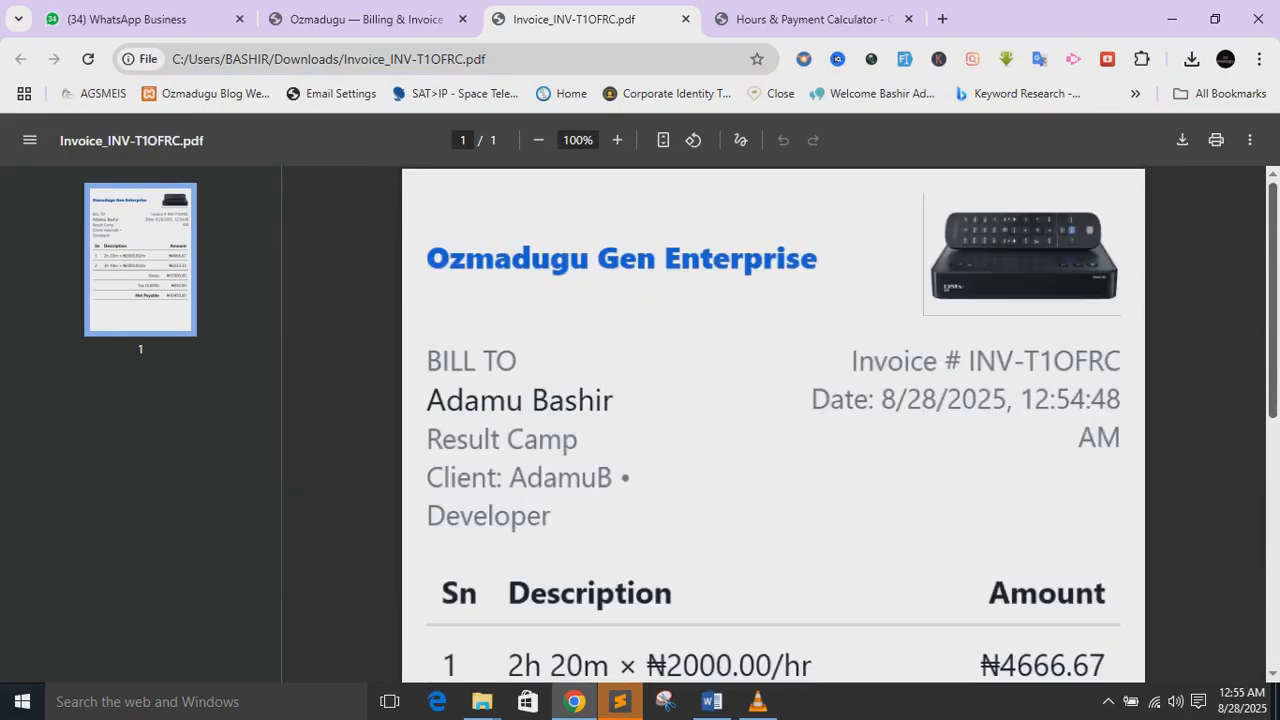
scroll(773, 425, "down", 3)
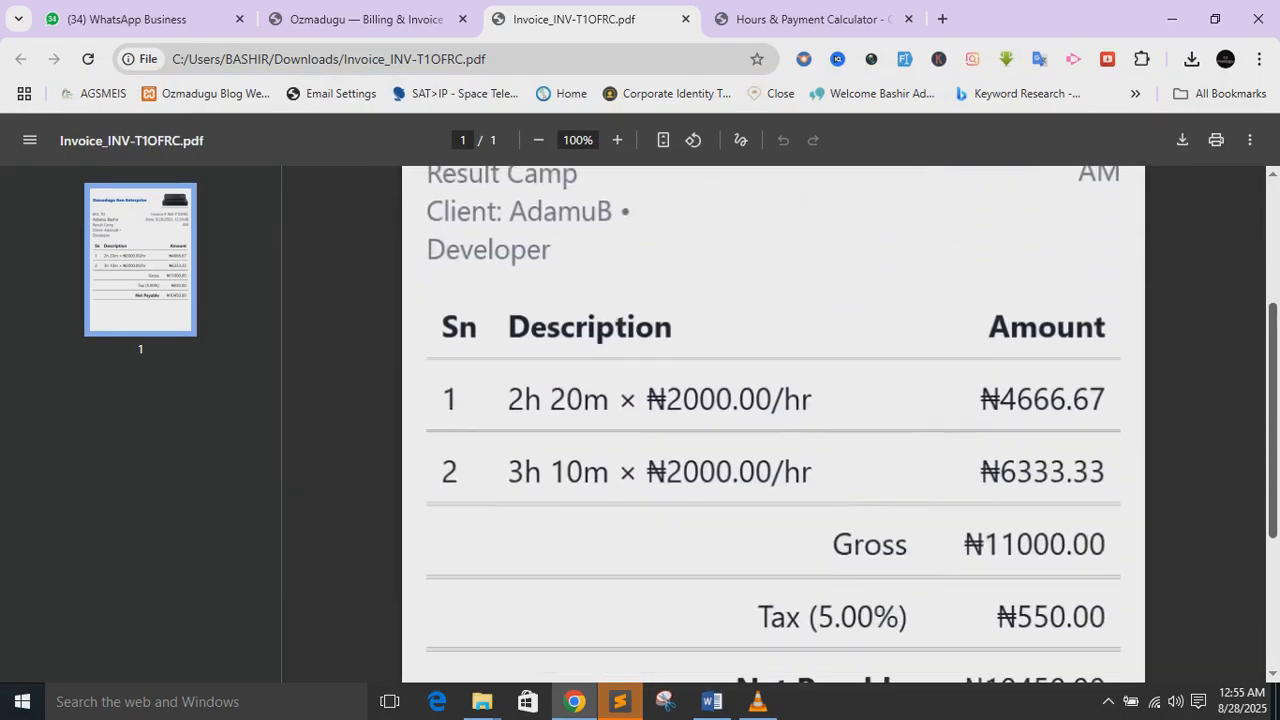
scroll(773, 425, "down", 1)
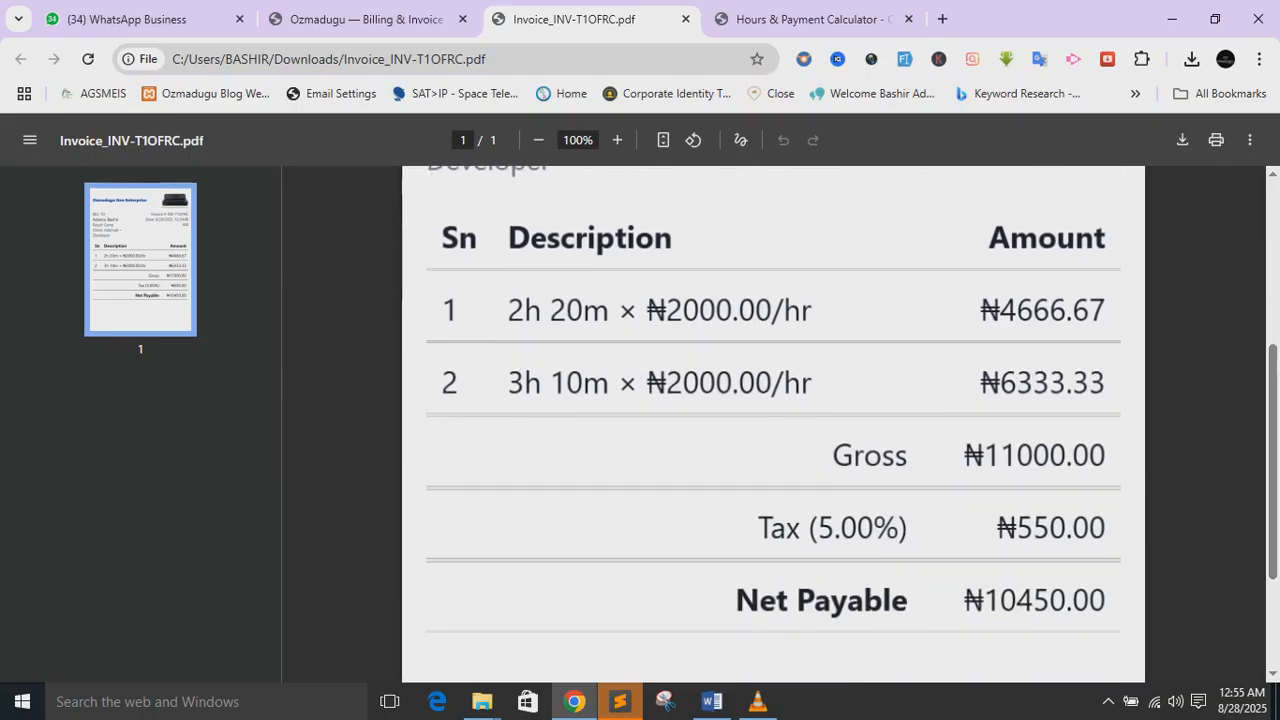
left_click(366, 19)
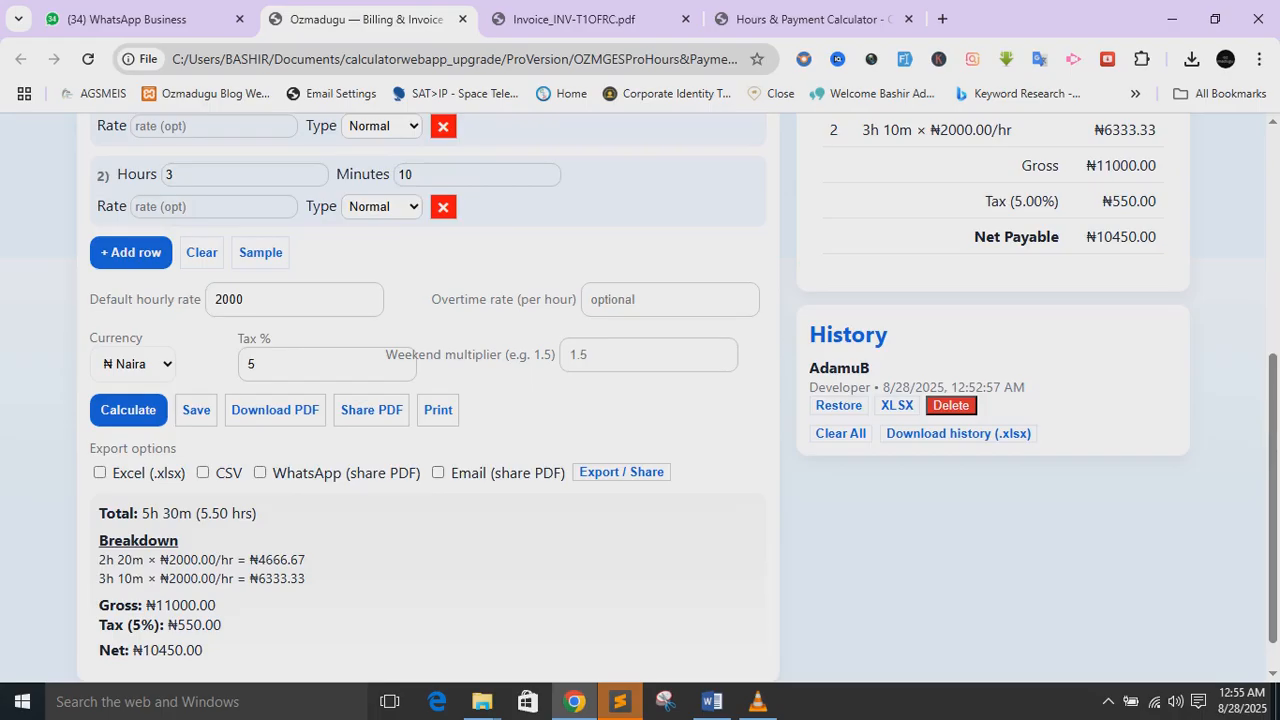
scroll(674, 398, "up", 4)
scroll(674, 398, "down", 1)
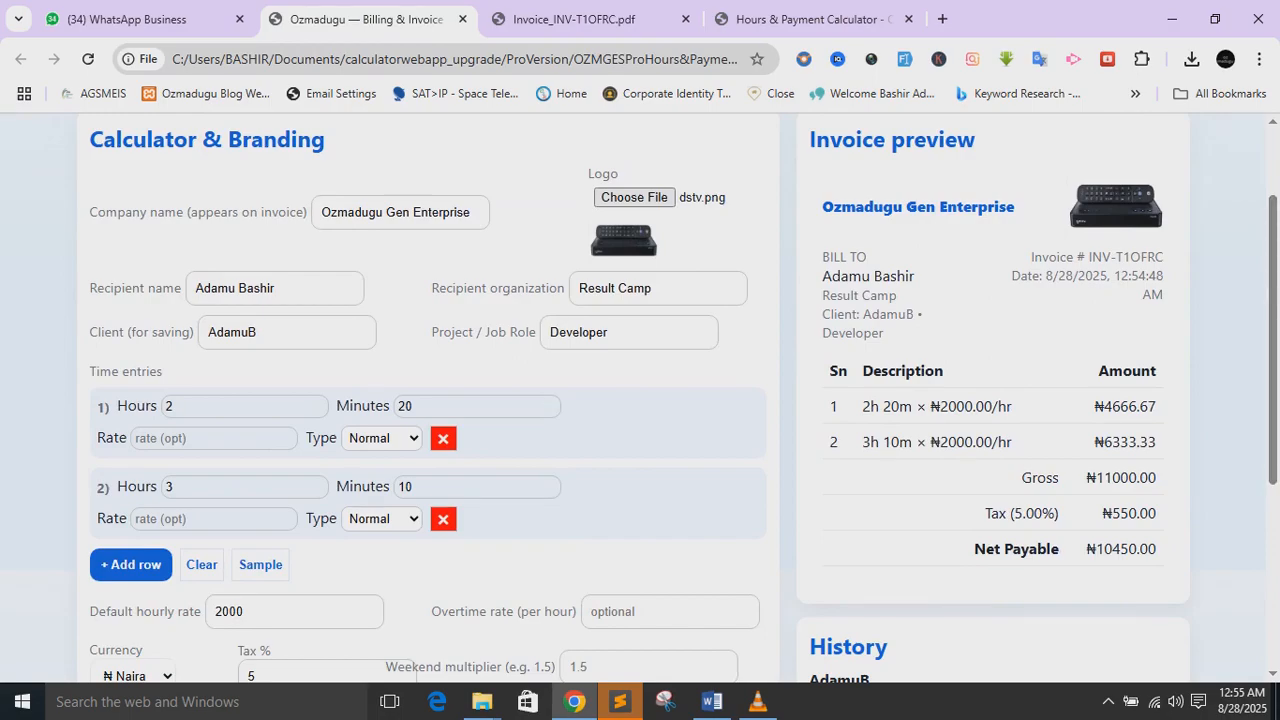
left_click(131, 565)
left_click(131, 645)
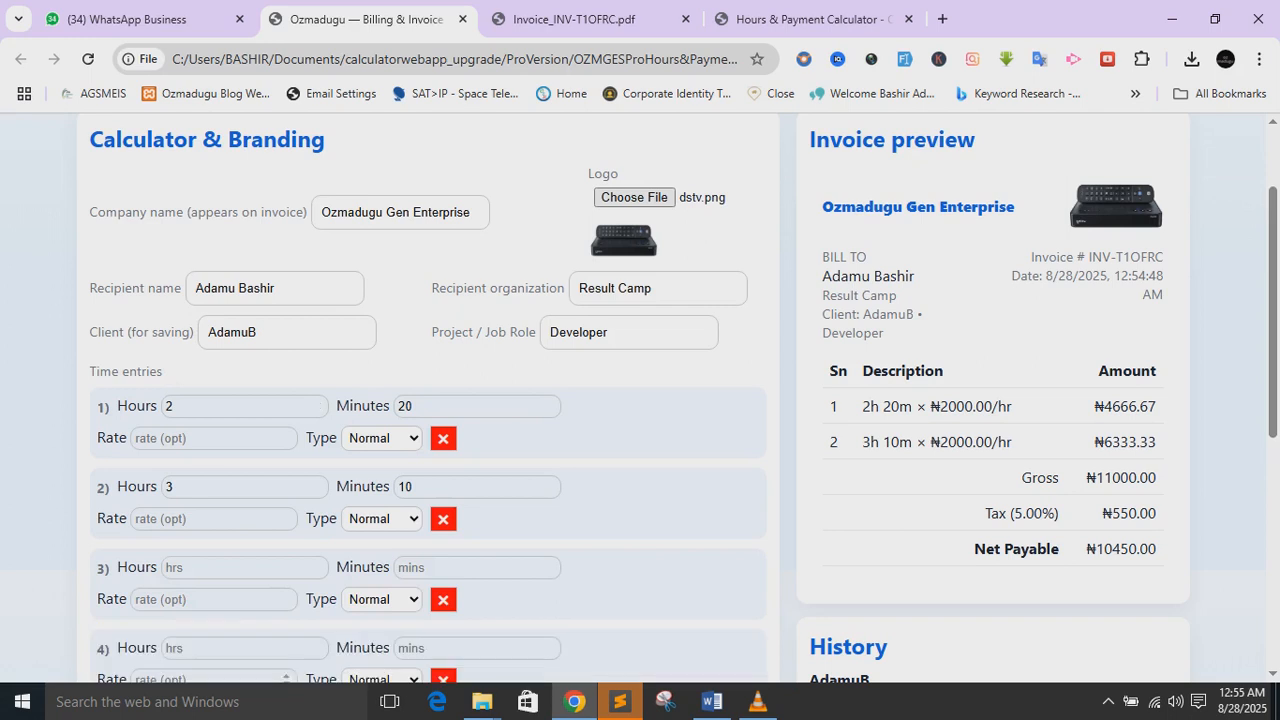
scroll(640, 400, "down", 3)
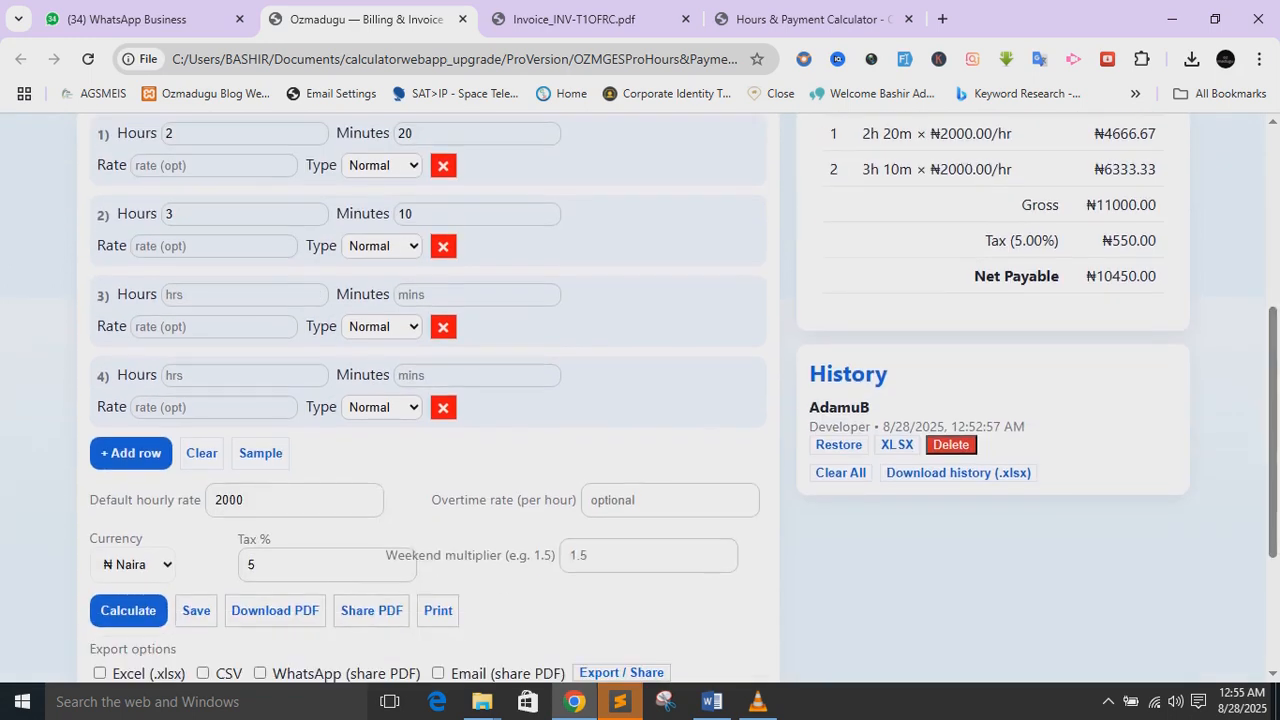
left_click(131, 452)
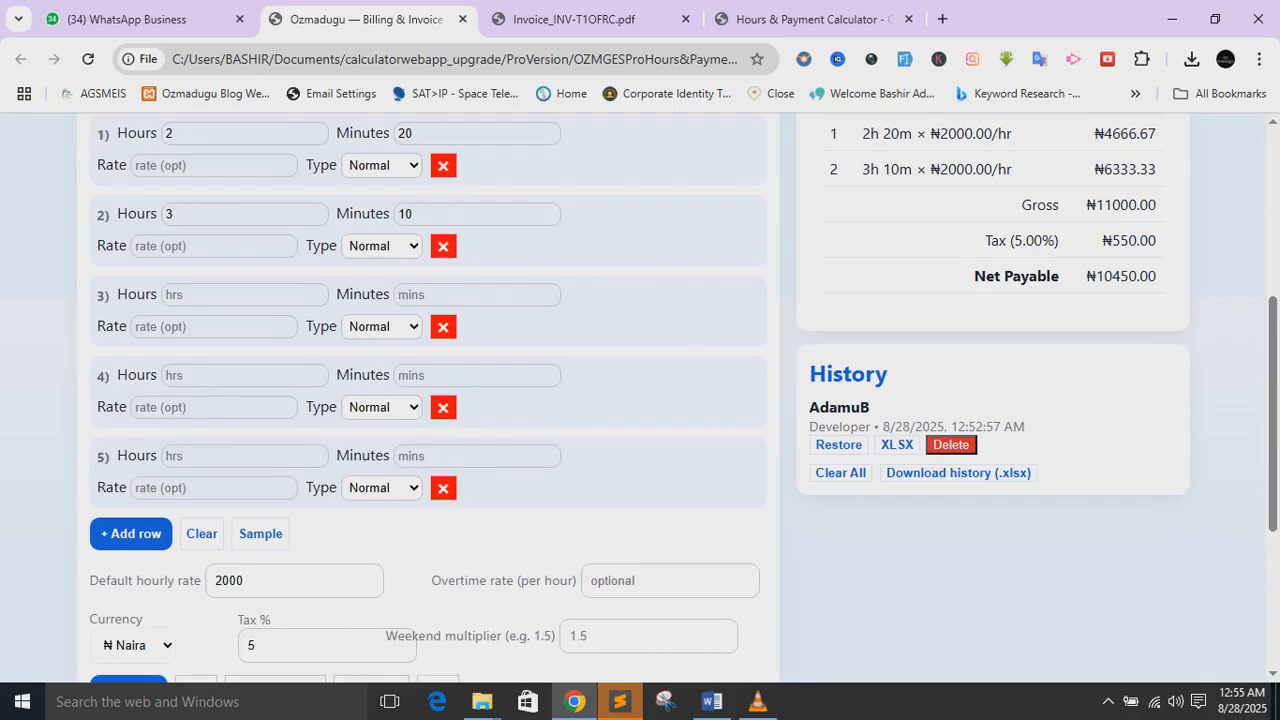
left_click(443, 488)
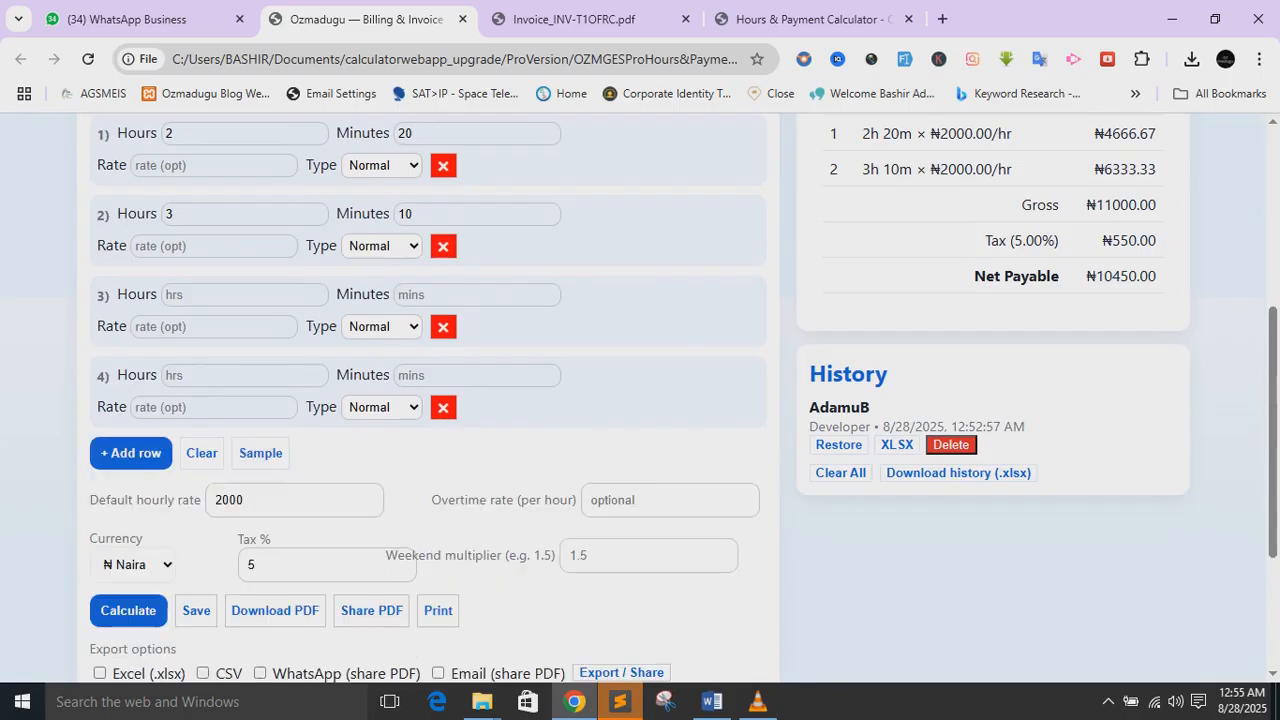
left_click(443, 408)
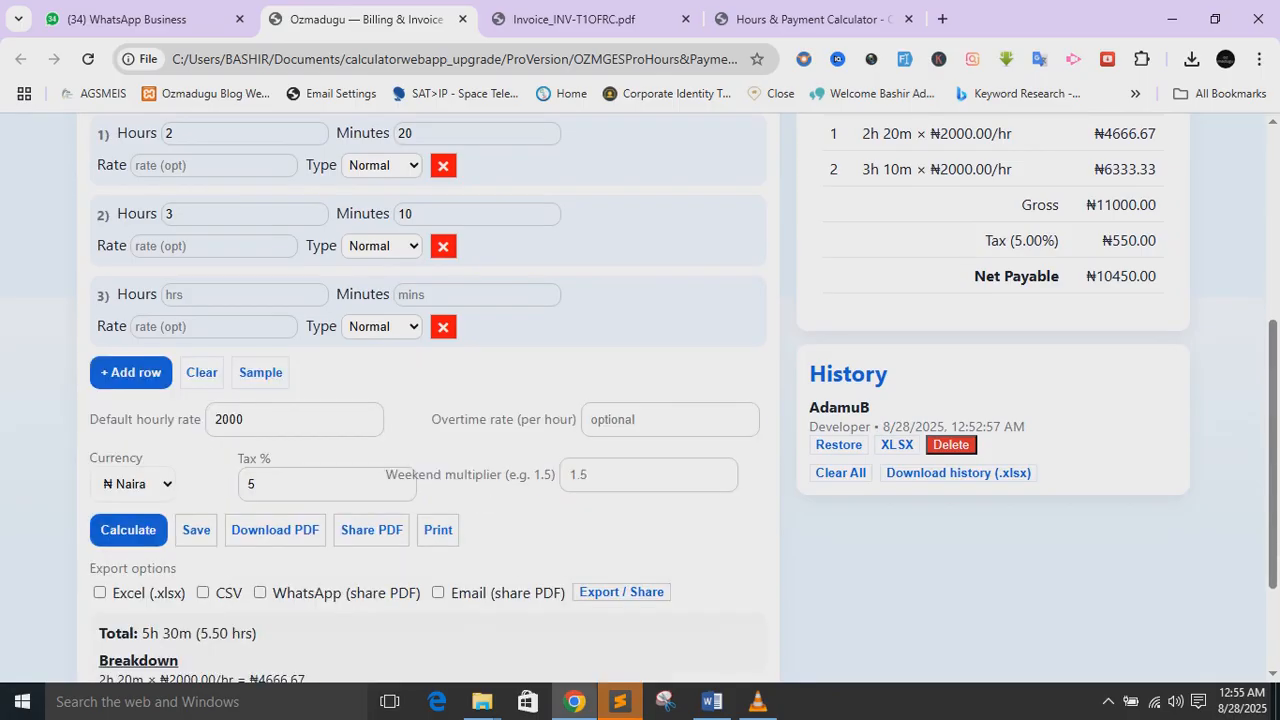
left_click(443, 326)
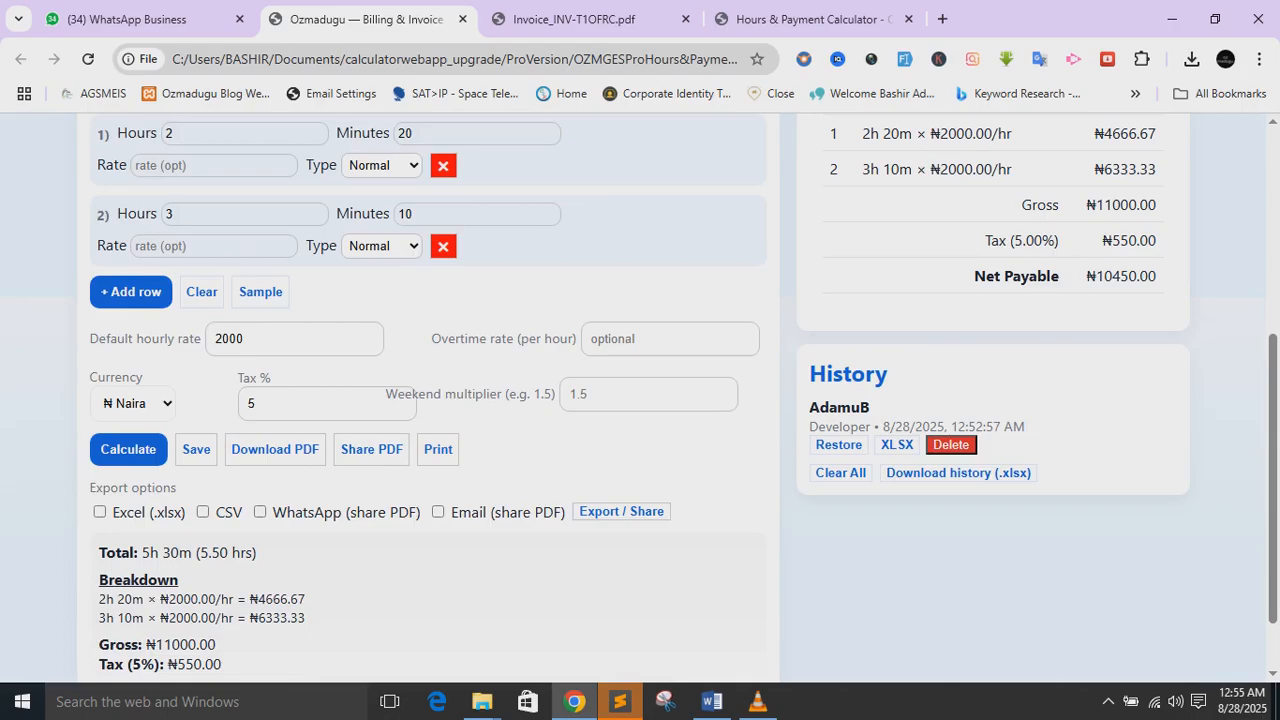